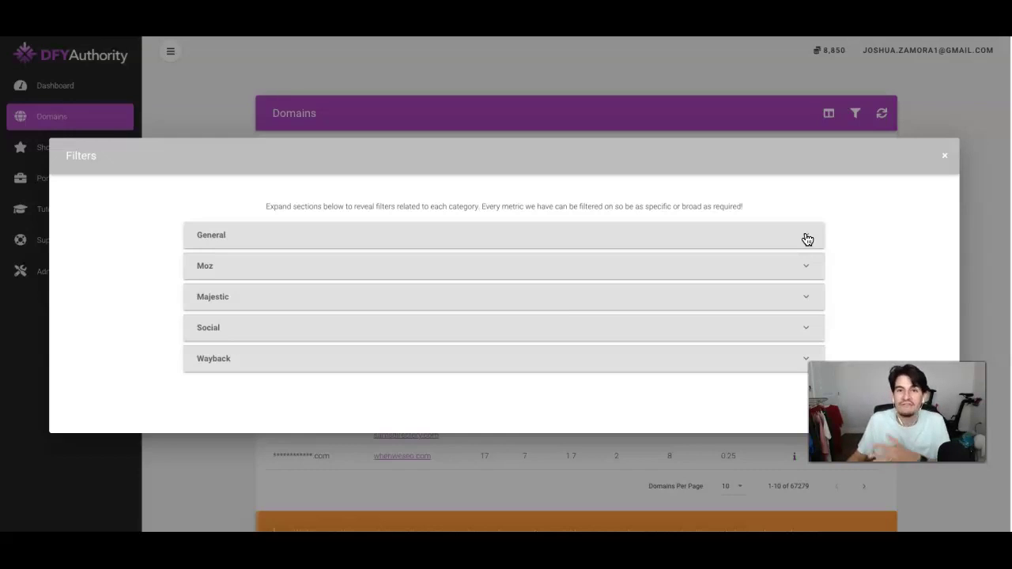
# Step: Expand the General filters and look through the list of selectable top-level domains in the TLD filter
pyautogui.click(806, 236)
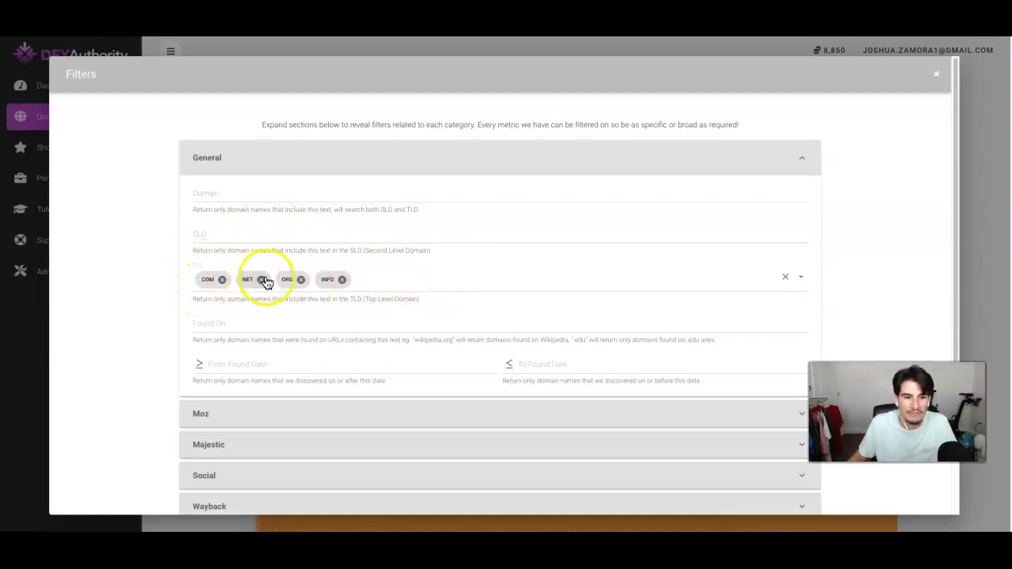
pyautogui.click(400, 285)
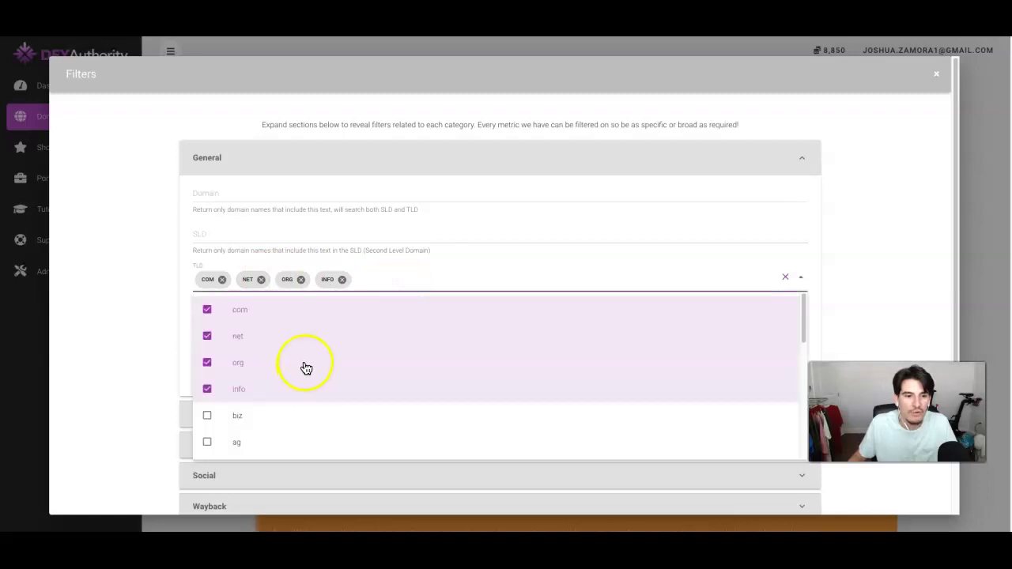
pyautogui.scroll(-2, 306, 368)
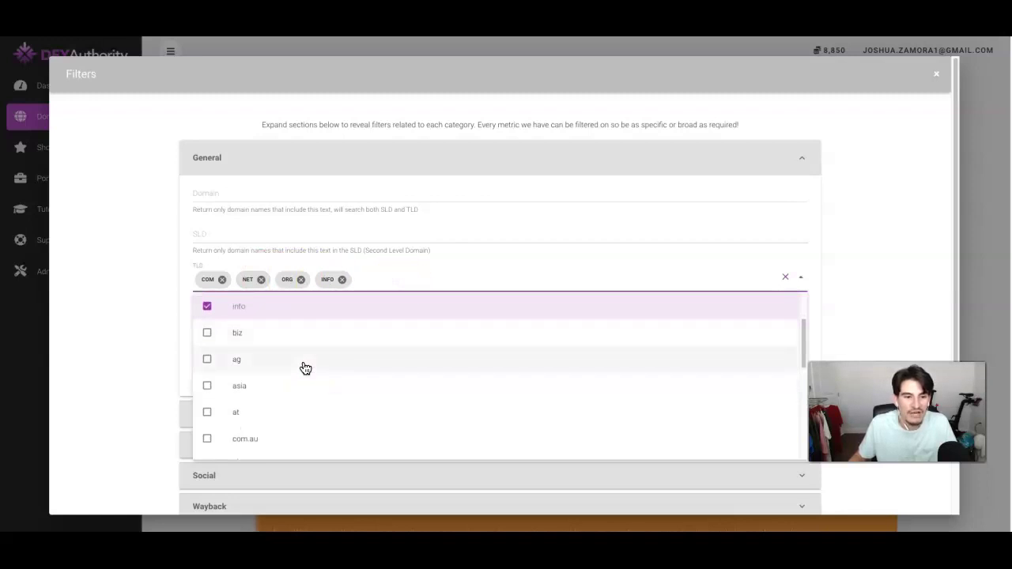
pyautogui.scroll(-2, 269, 369)
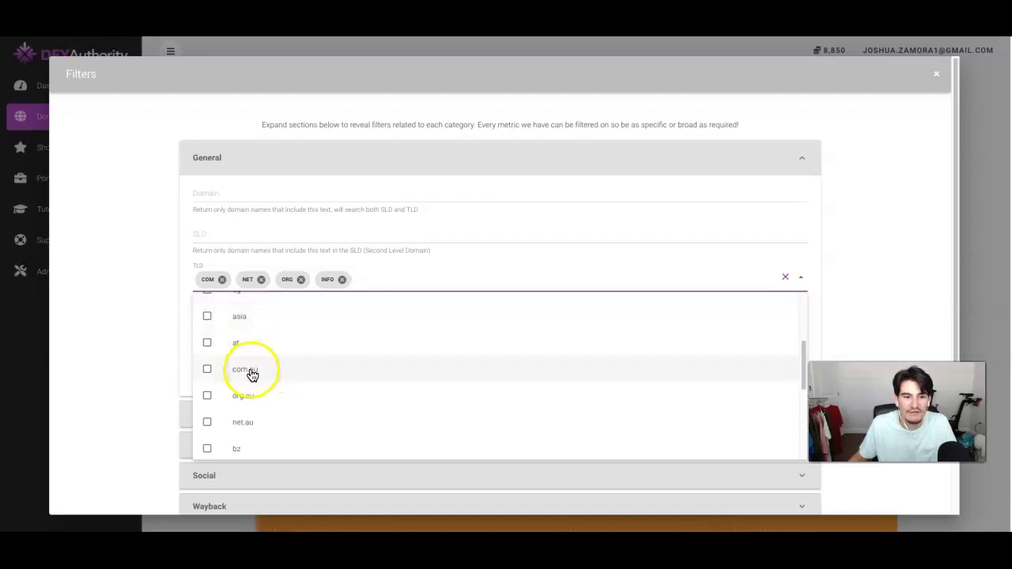
pyautogui.scroll(-6, 285, 386)
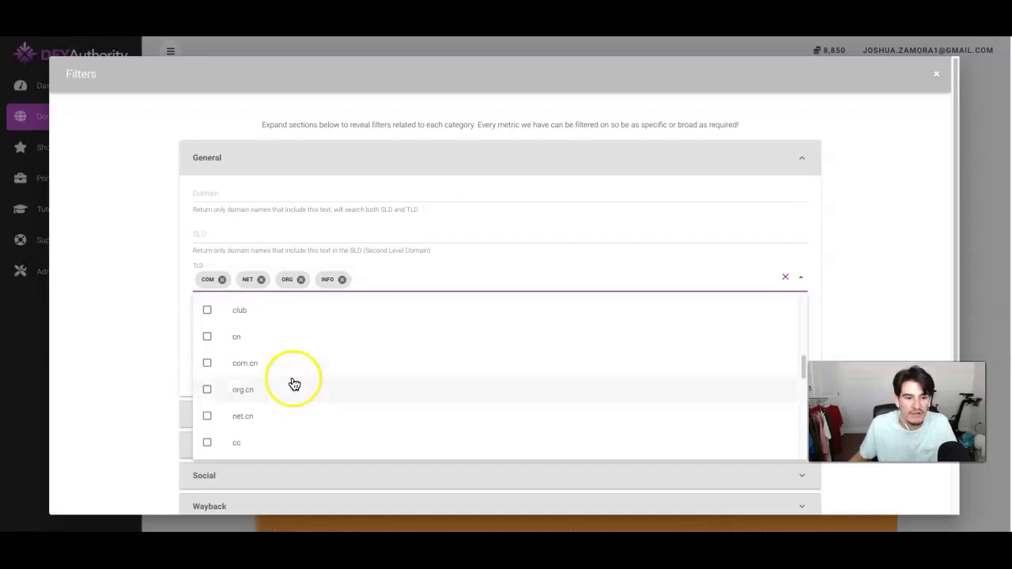
pyautogui.scroll(-2, 293, 385)
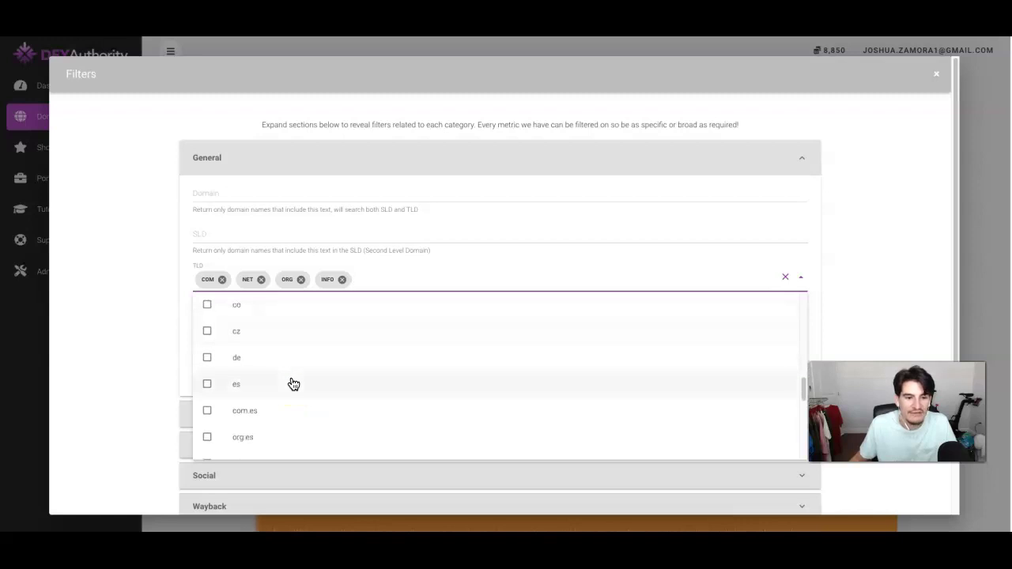
pyautogui.scroll(-3, 293, 402)
pyautogui.scroll(-5, 293, 403)
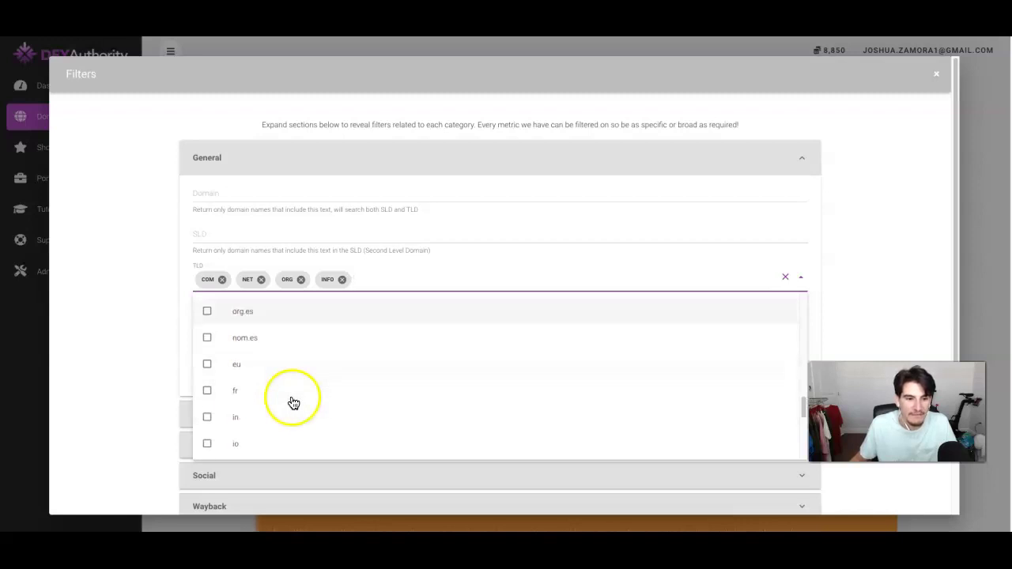
pyautogui.scroll(1, 253, 337)
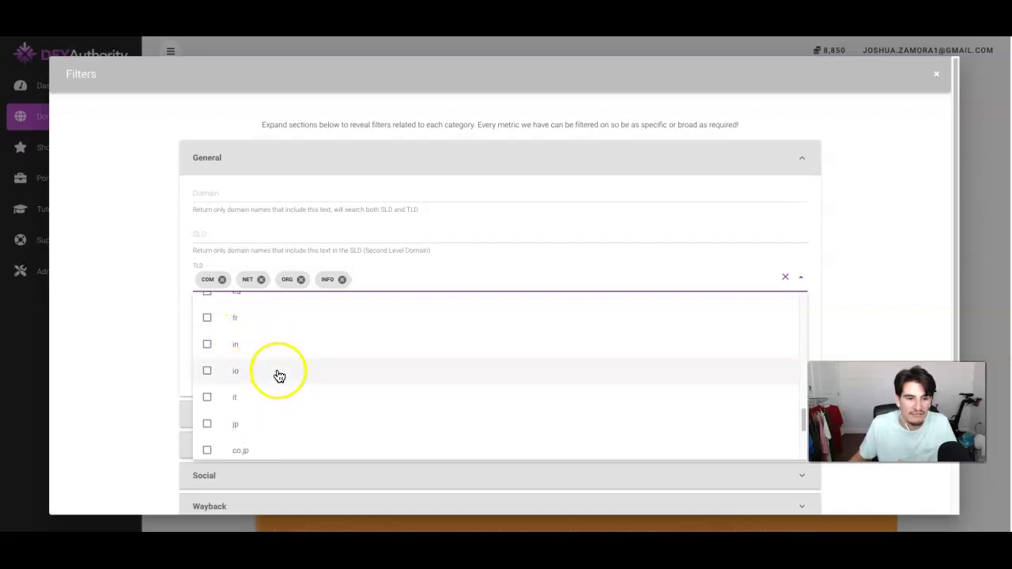
pyautogui.scroll(-5, 263, 385)
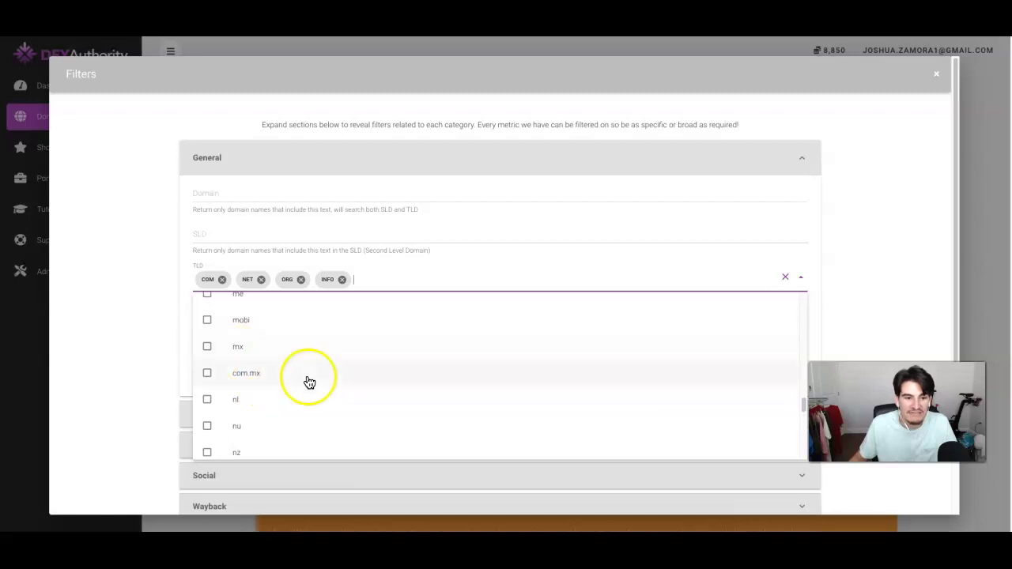
pyautogui.scroll(-1, 316, 377)
pyautogui.scroll(-5, 303, 396)
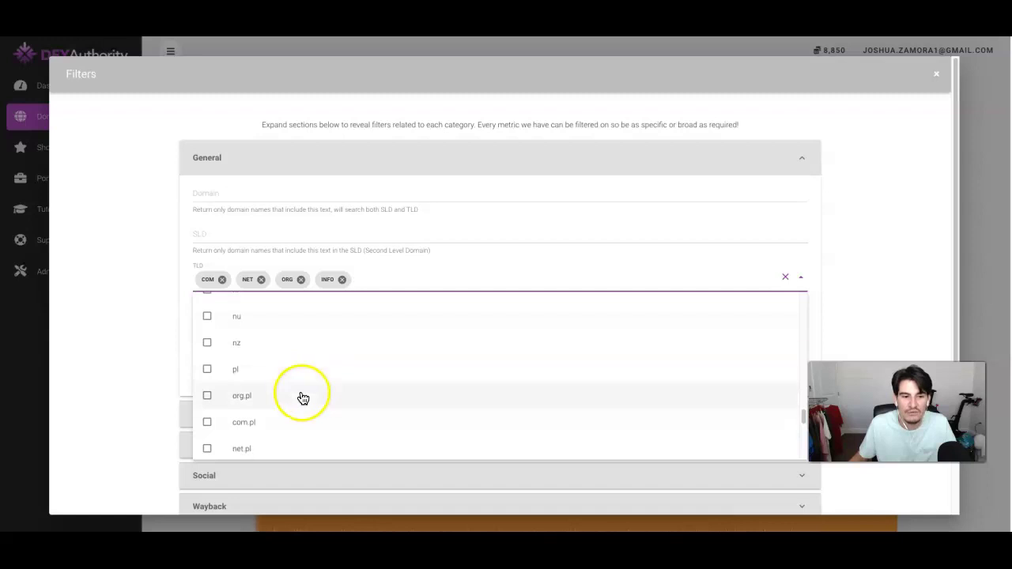
pyautogui.scroll(-4, 299, 401)
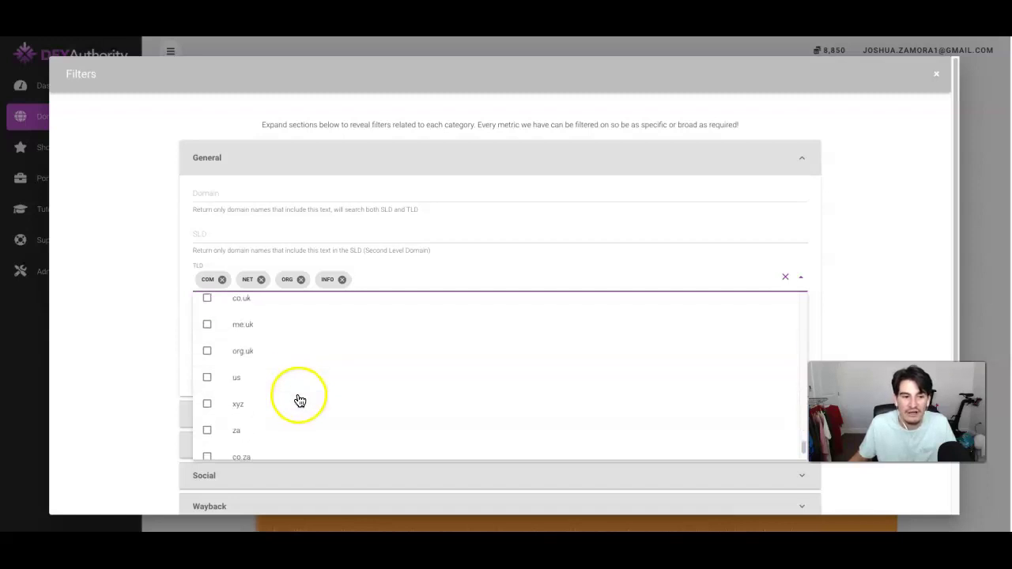
pyautogui.click(143, 337)
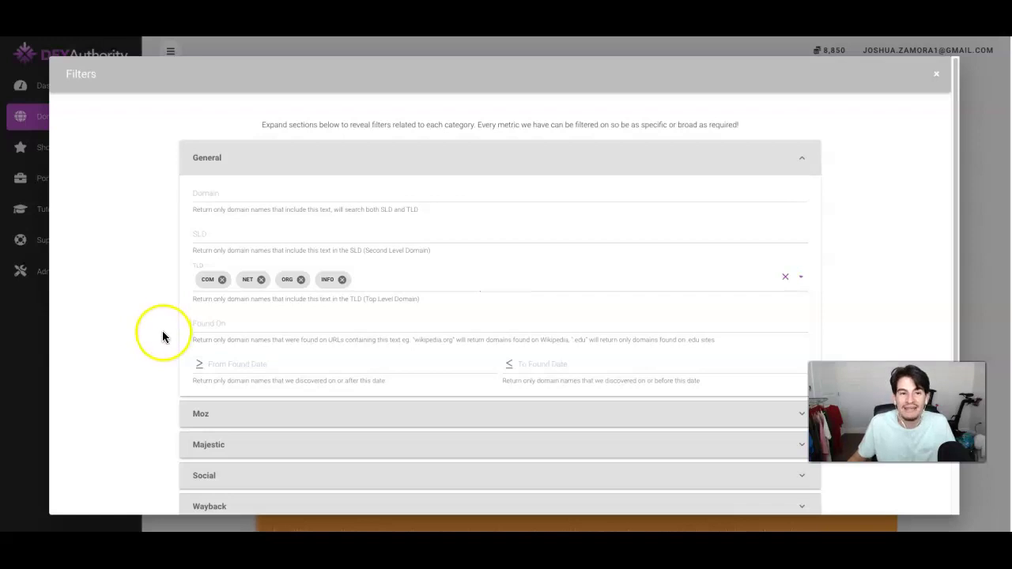
pyautogui.click(164, 336)
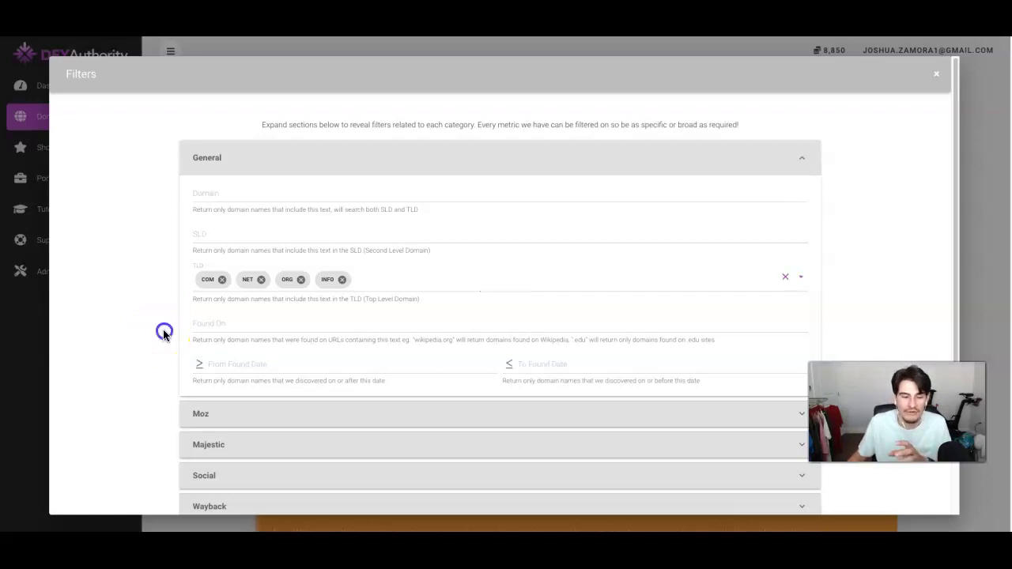
# Step: Filter the domain list to names containing "golf" with the Domain filter and review the results
pyautogui.click(220, 198)
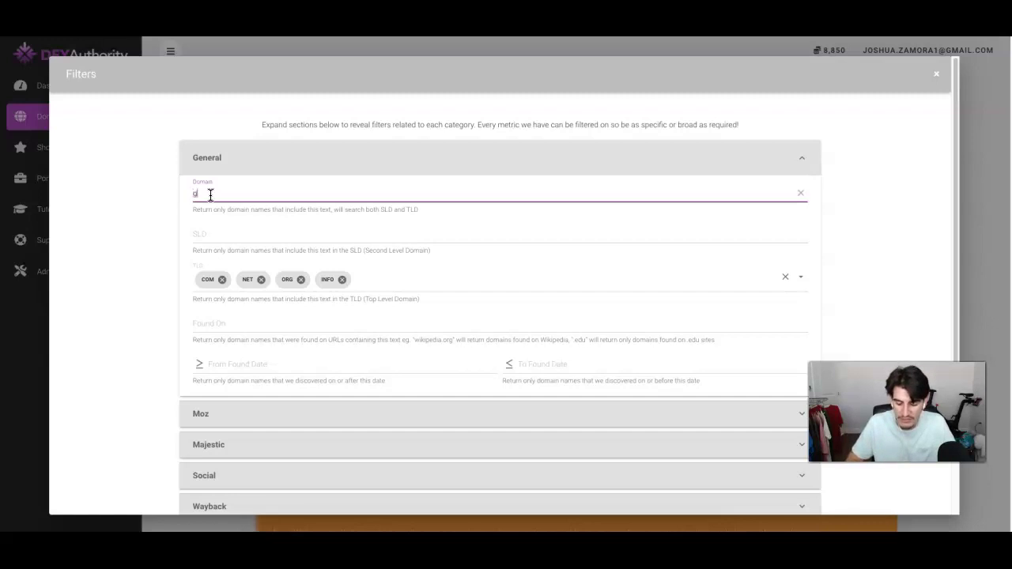
pyautogui.click(197, 183)
pyautogui.write('f')
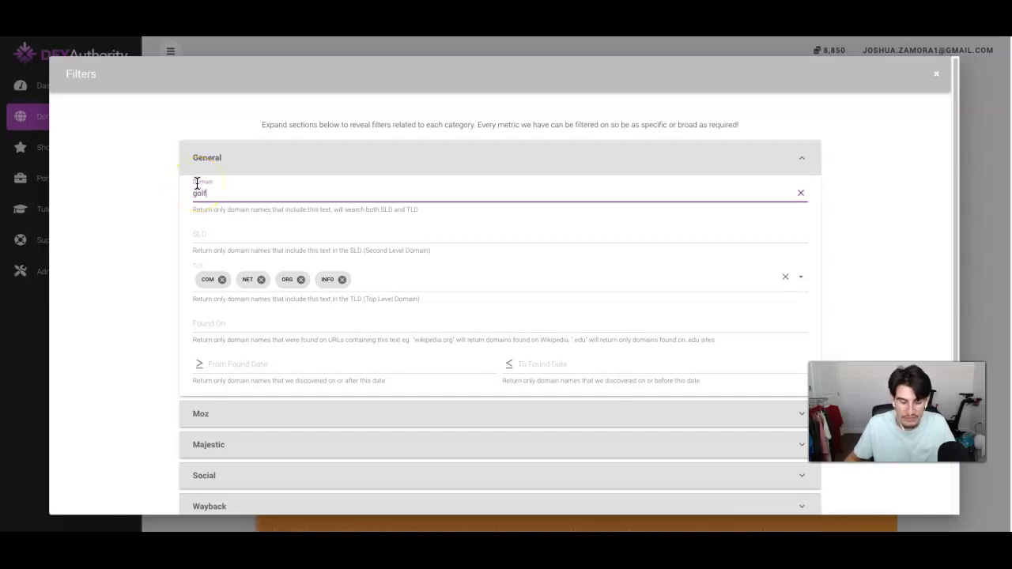
pyautogui.scroll(-1, 297, 154)
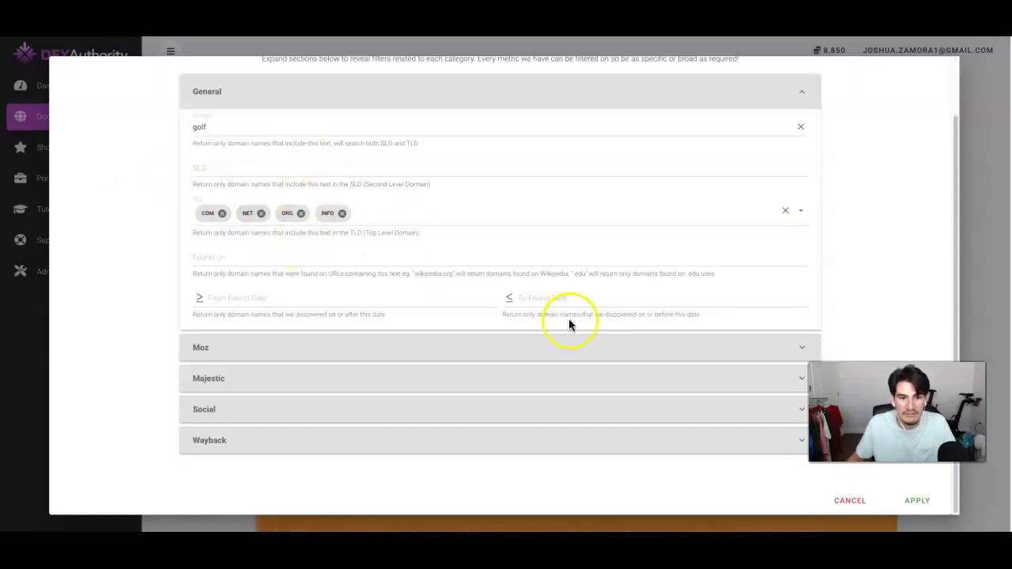
pyautogui.click(925, 494)
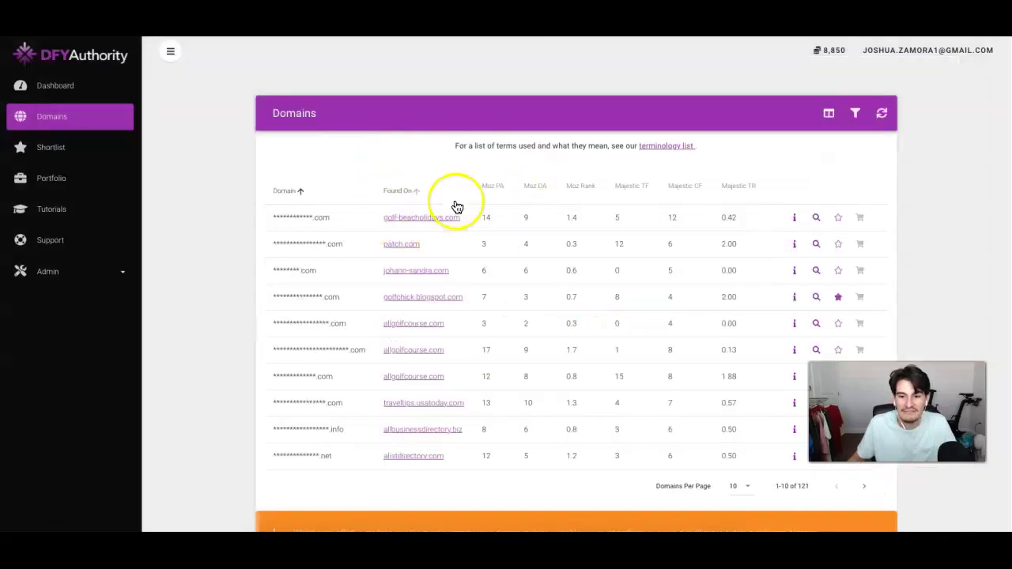
pyautogui.scroll(-1, 512, 212)
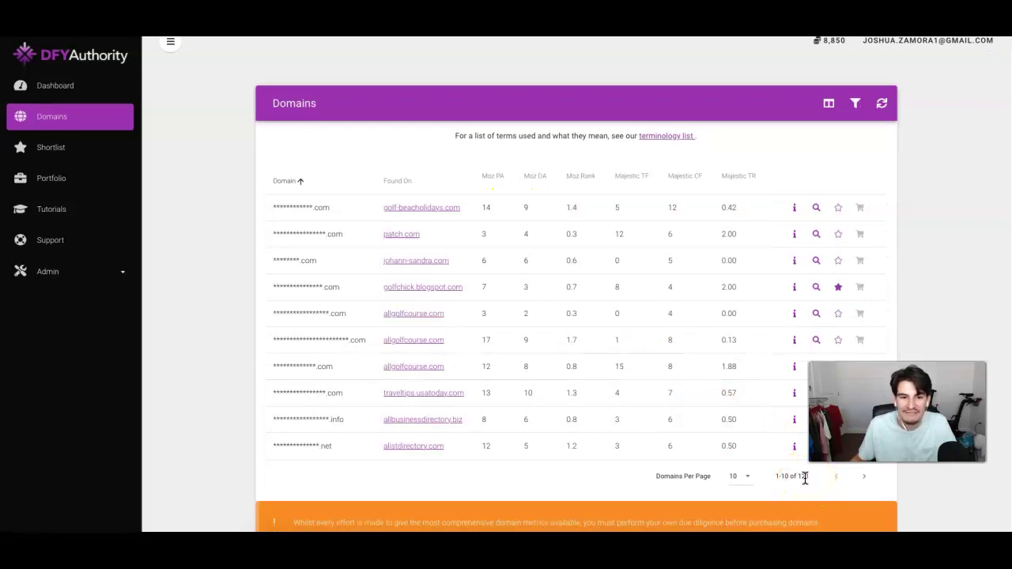
pyautogui.scroll(1, 597, 314)
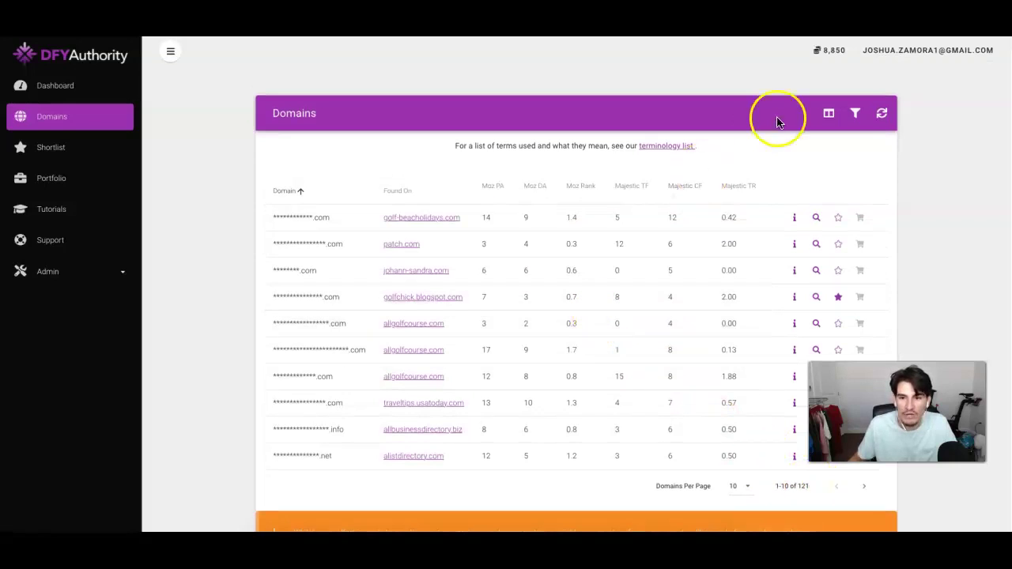
# Step: Clear the Domain filter, set Found On to "wikipedia.org", and apply it to the domain list
pyautogui.click(853, 114)
pyautogui.doubleClick(214, 190)
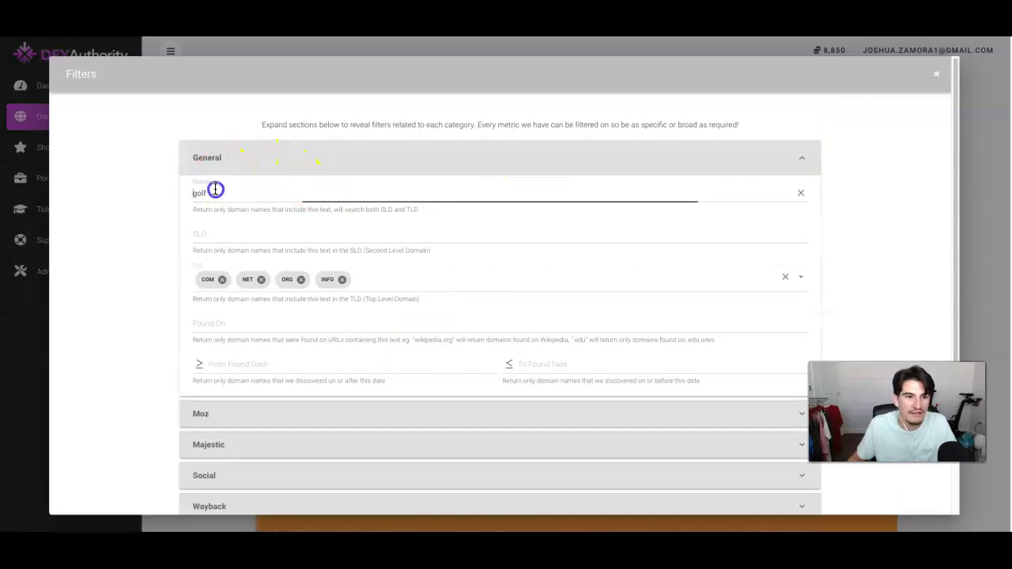
pyautogui.press('BackSpace')
pyautogui.click(129, 237)
pyautogui.click(223, 326)
pyautogui.write('wikipedia.org')
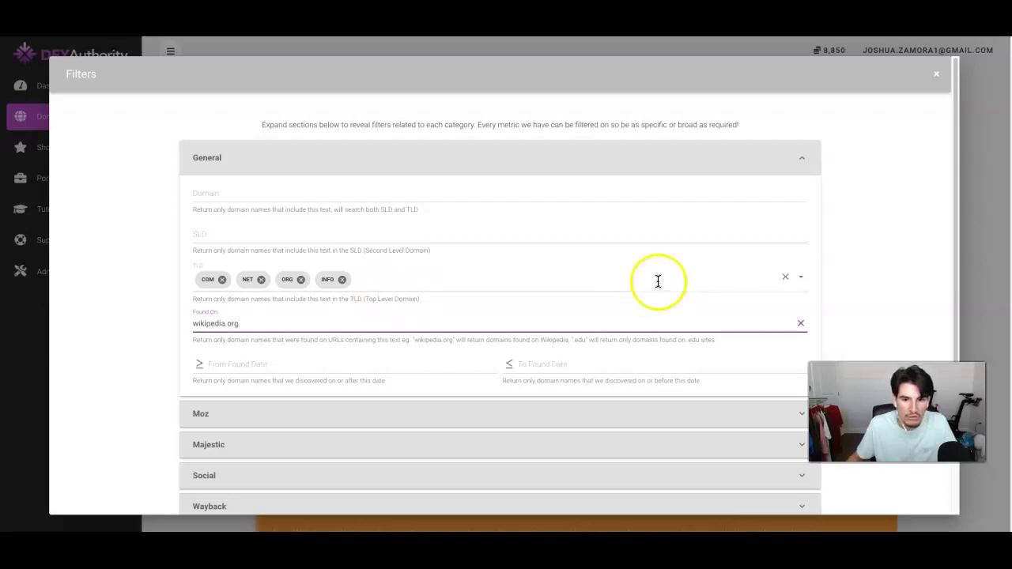
pyautogui.click(860, 271)
pyautogui.scroll(-2, 858, 332)
pyautogui.click(918, 502)
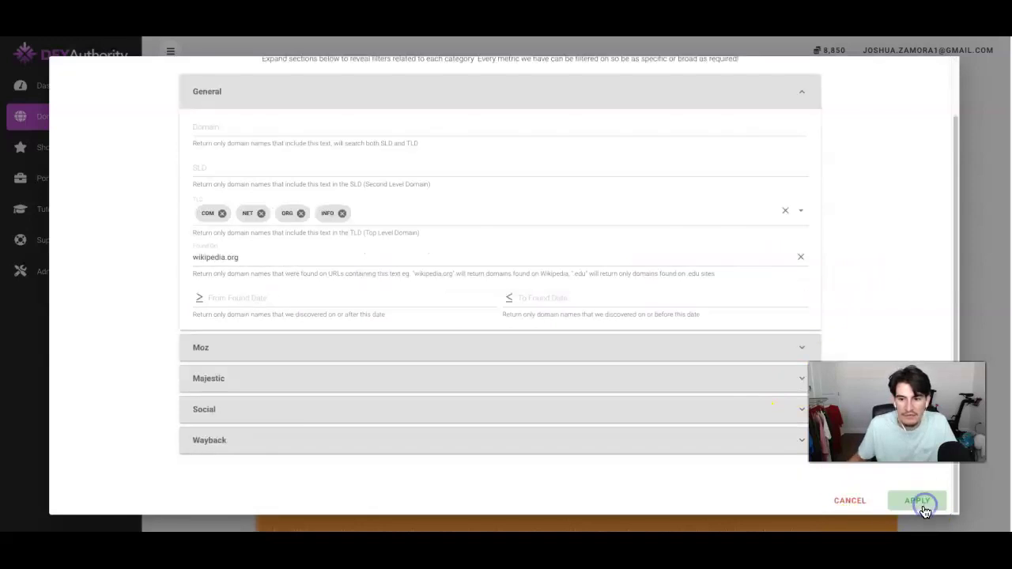
pyautogui.scroll(-2, 635, 339)
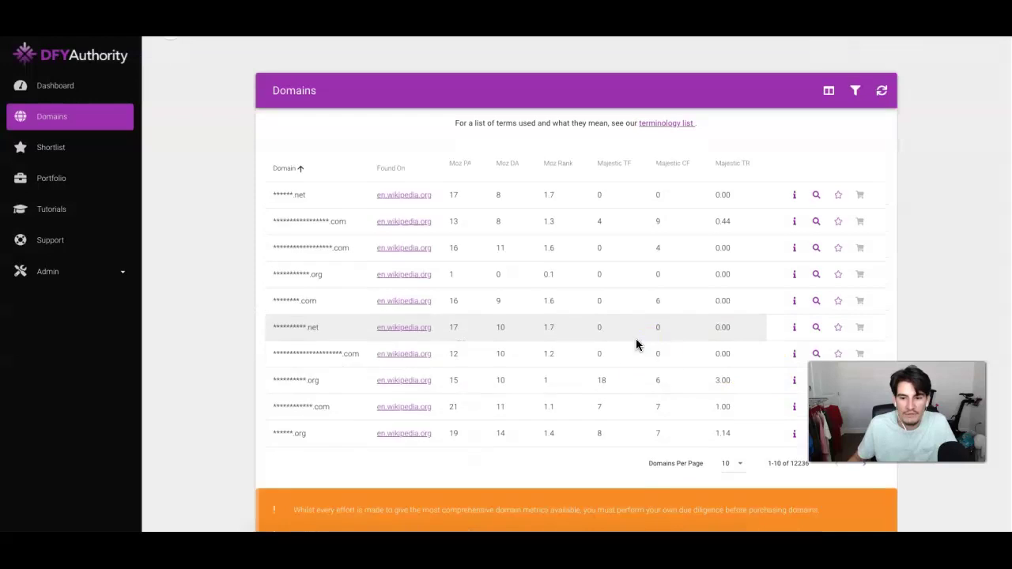
pyautogui.scroll(2, 749, 405)
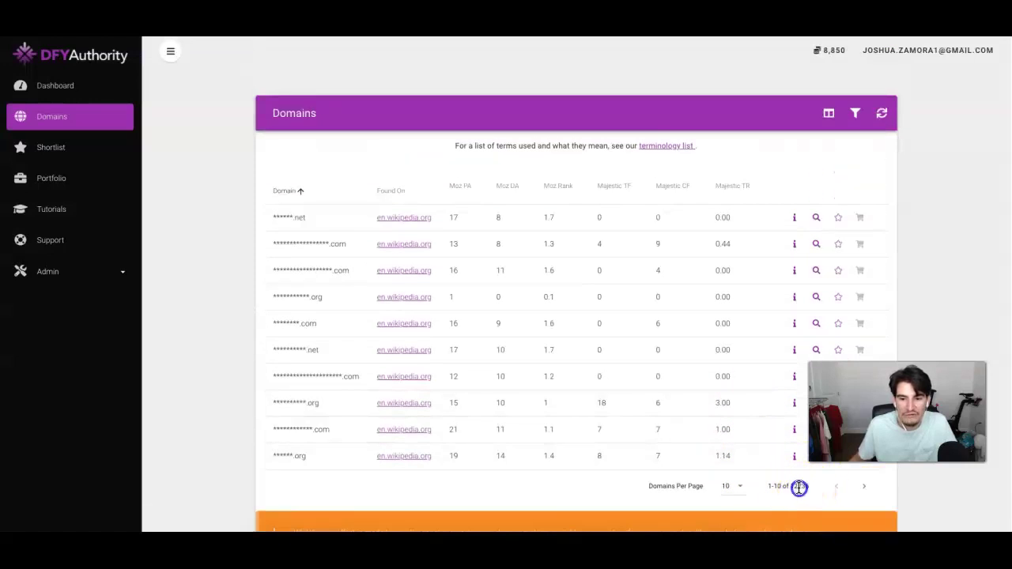
pyautogui.click(227, 246)
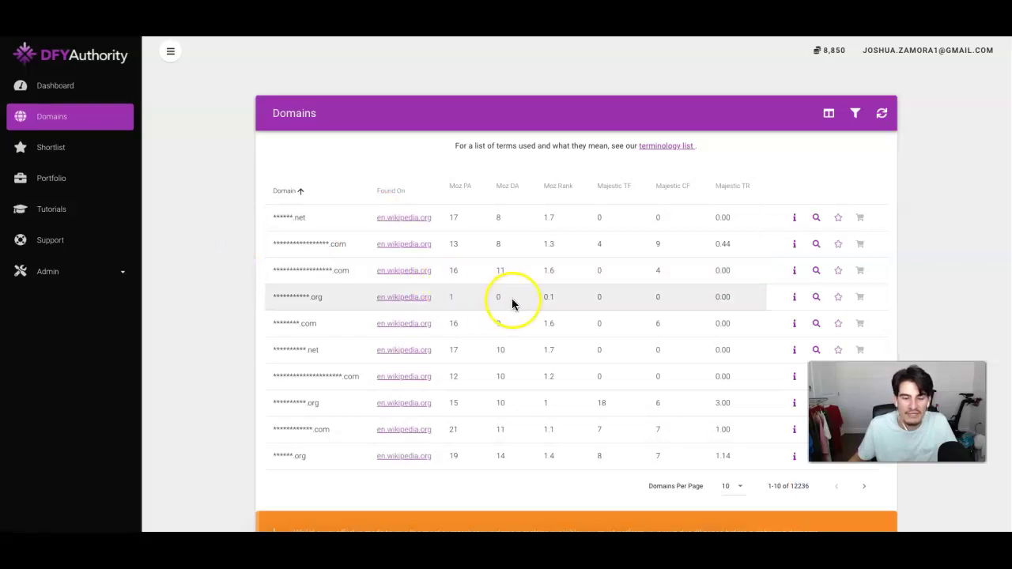
# Step: Change the Found On filter to ".edu", apply it, and review the listed domains
pyautogui.click(854, 113)
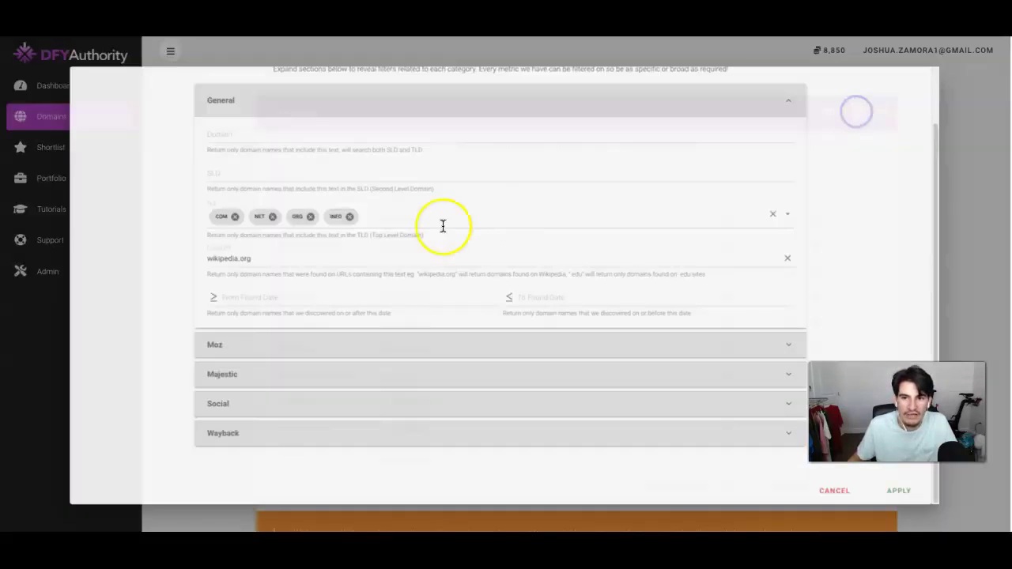
pyautogui.doubleClick(222, 259)
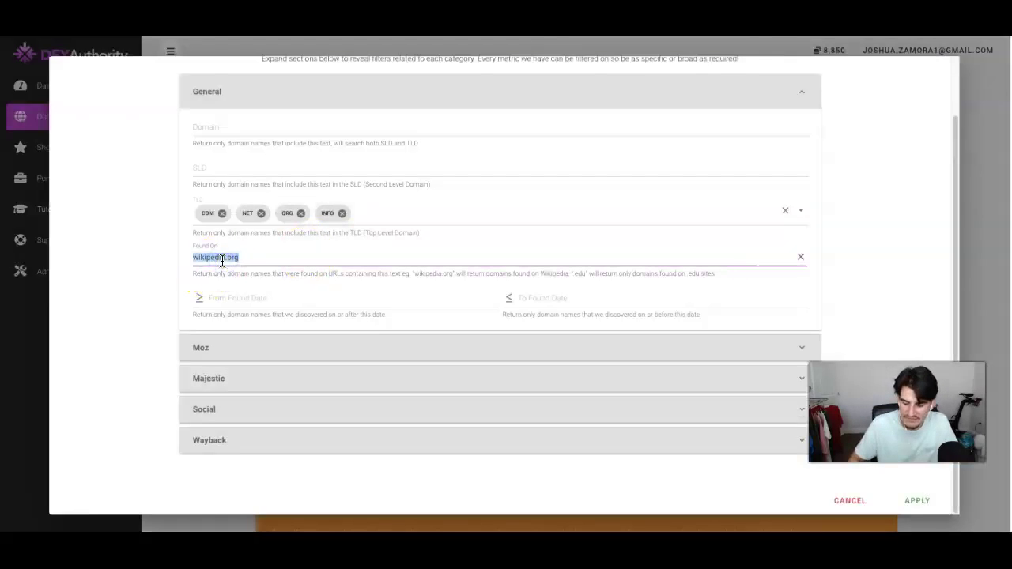
pyautogui.click(124, 272)
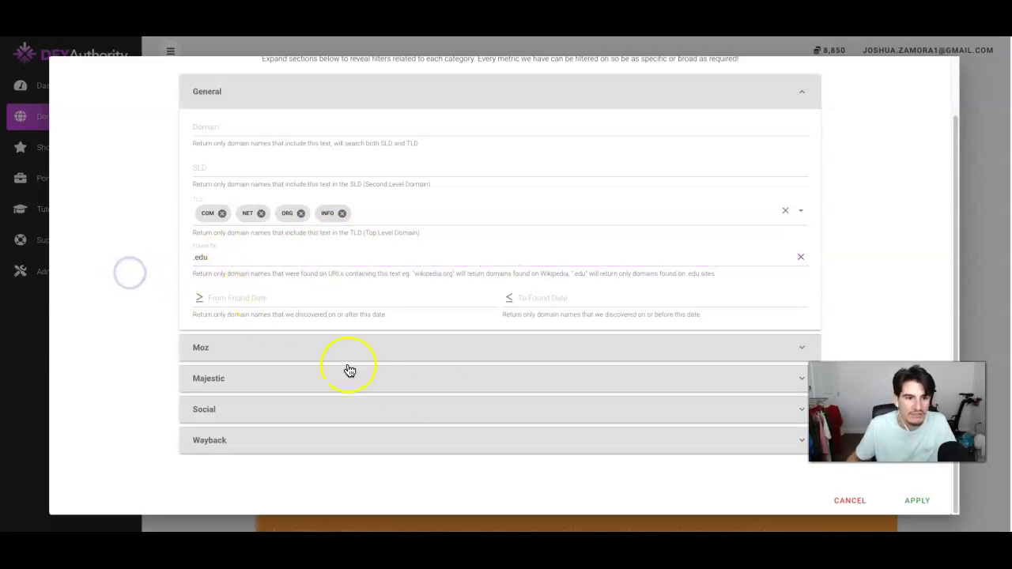
pyautogui.click(917, 502)
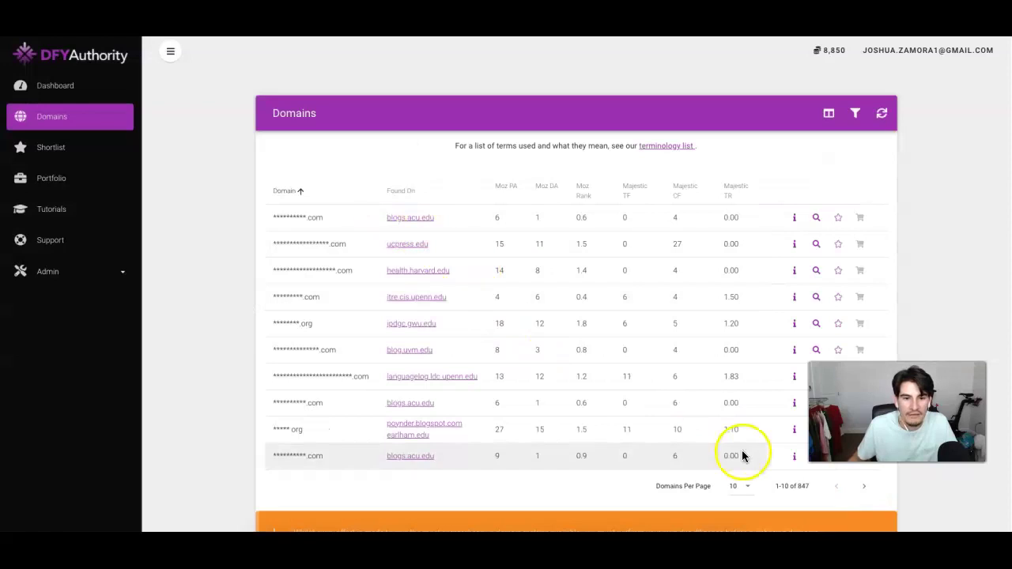
pyautogui.moveTo(797, 486); pyautogui.dragTo(814, 489)
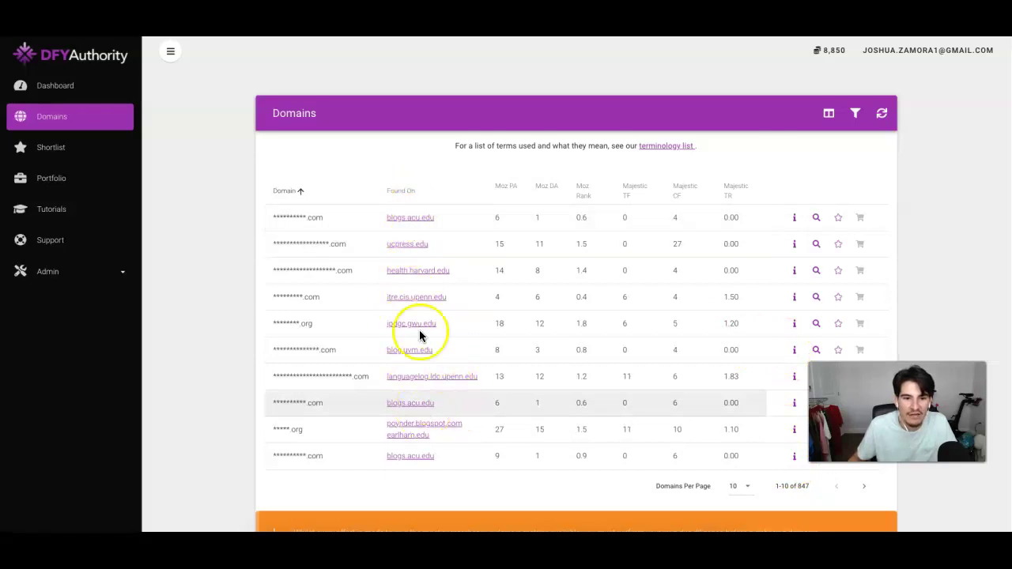
pyautogui.scroll(-1, 632, 237)
# Step: Set the Found On filter in the General section to ".gov", apply it, and review the listed domains
pyautogui.click(854, 66)
pyautogui.click(260, 240)
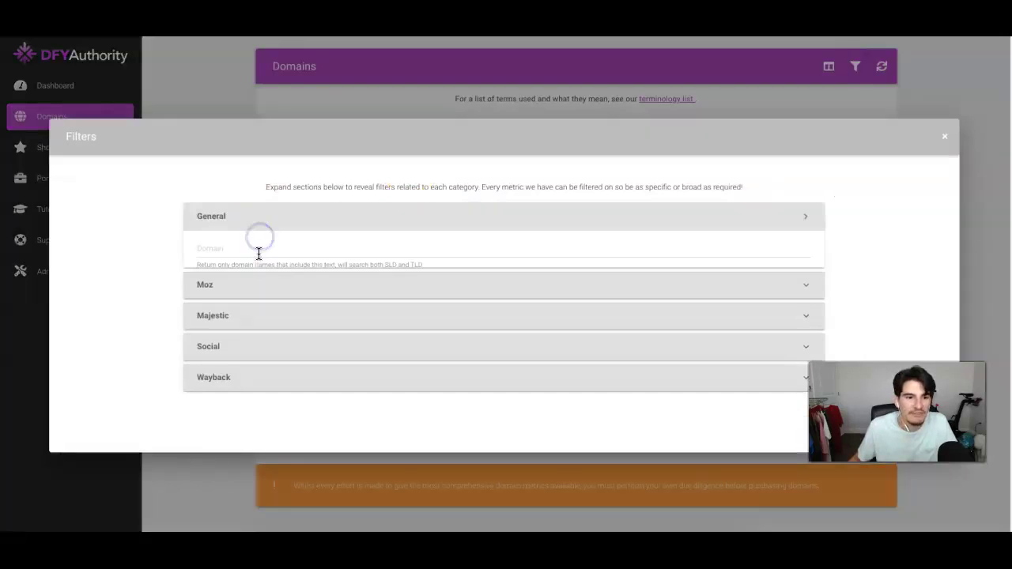
pyautogui.click(208, 325)
pyautogui.doubleClick(208, 325)
pyautogui.click(114, 328)
pyautogui.scroll(-1, 522, 343)
pyautogui.click(933, 503)
pyautogui.scroll(-1, 683, 385)
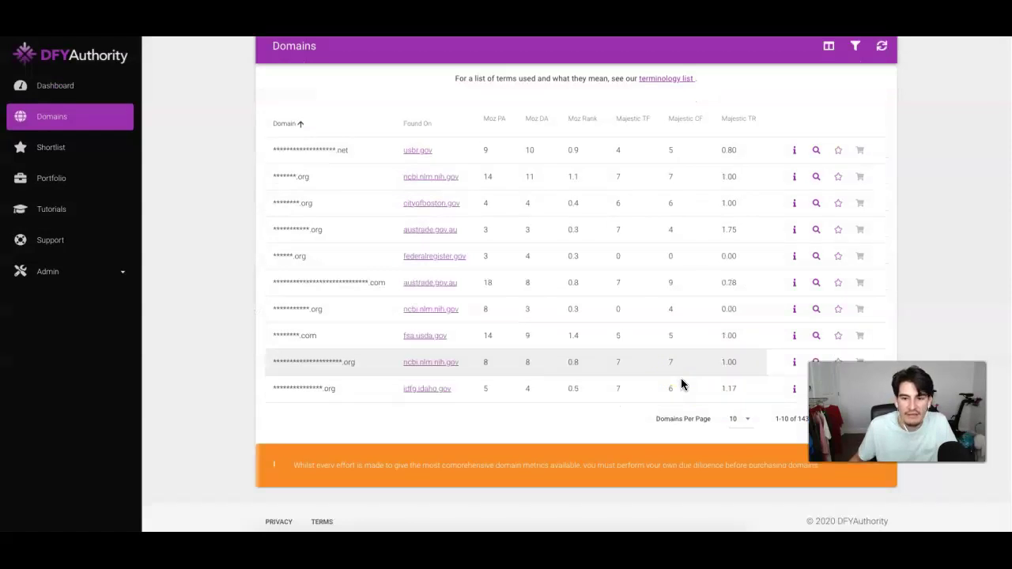
pyautogui.scroll(1, 798, 420)
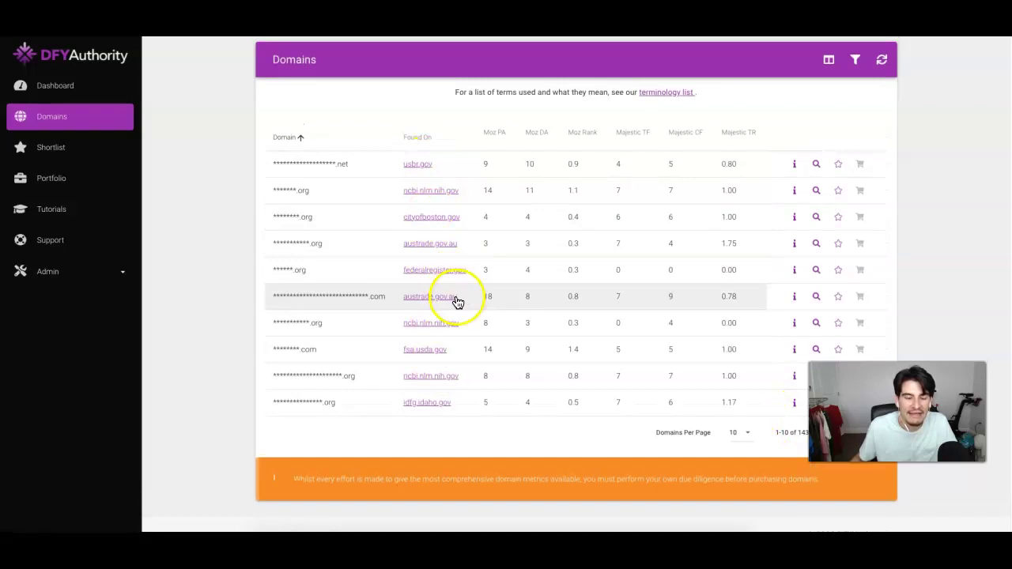
pyautogui.scroll(3, 475, 296)
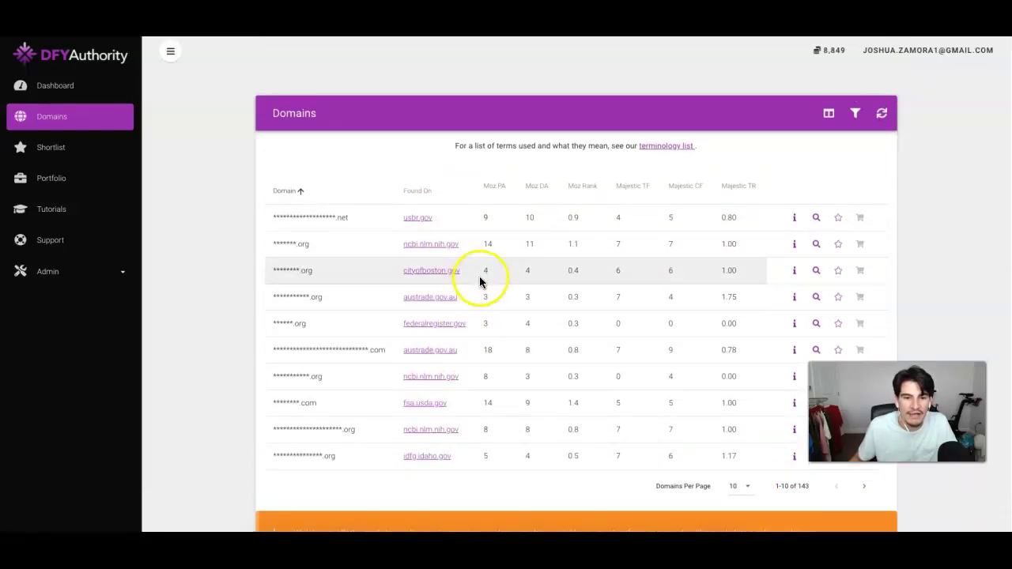
# Step: Clear the Found On filter, set the Domain filter to "dogtraining", and apply it to review the matching domains
pyautogui.click(855, 115)
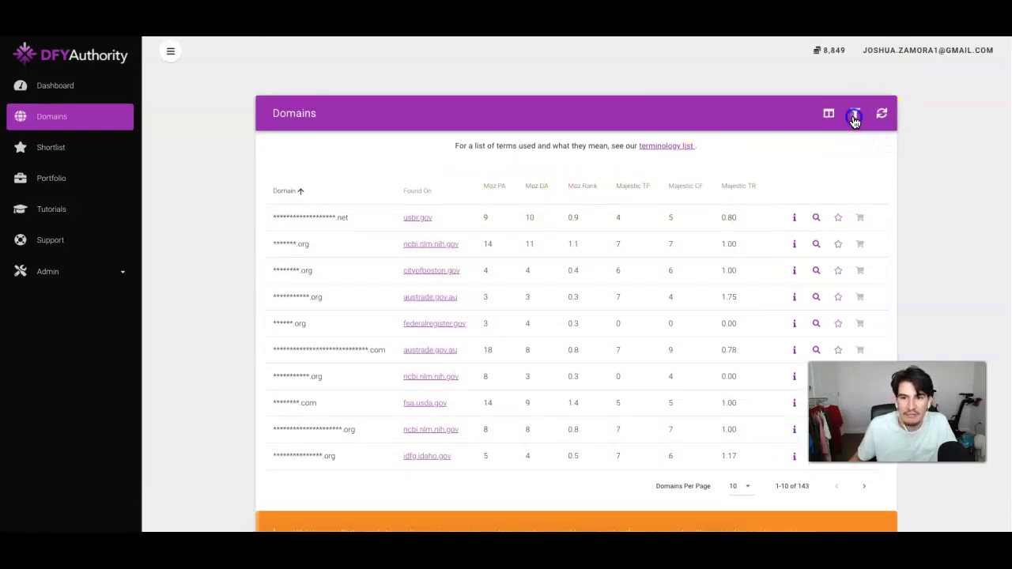
pyautogui.doubleClick(204, 258)
pyautogui.press('BackSpace')
pyautogui.click(138, 264)
pyautogui.click(225, 128)
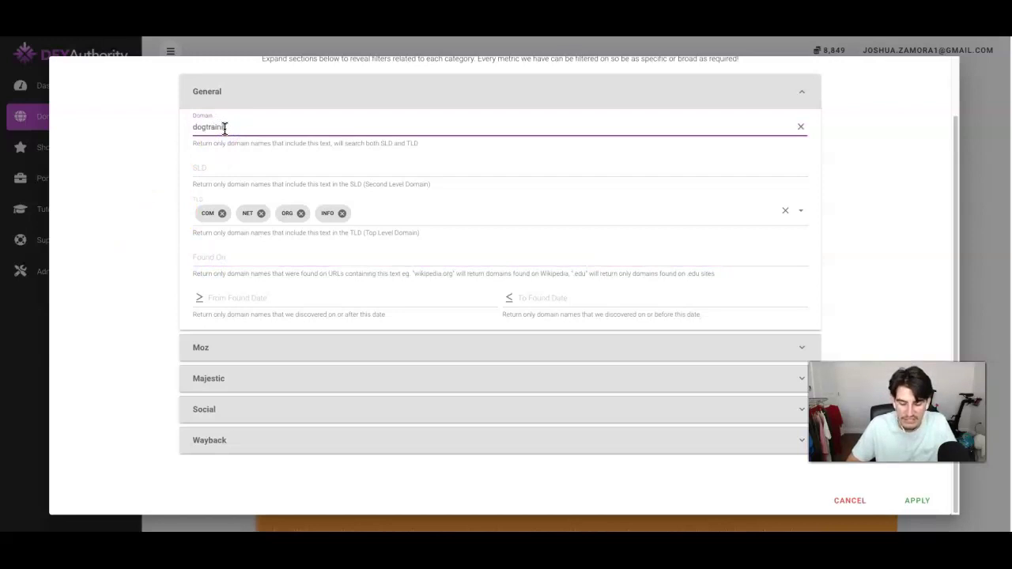
pyautogui.click(151, 153)
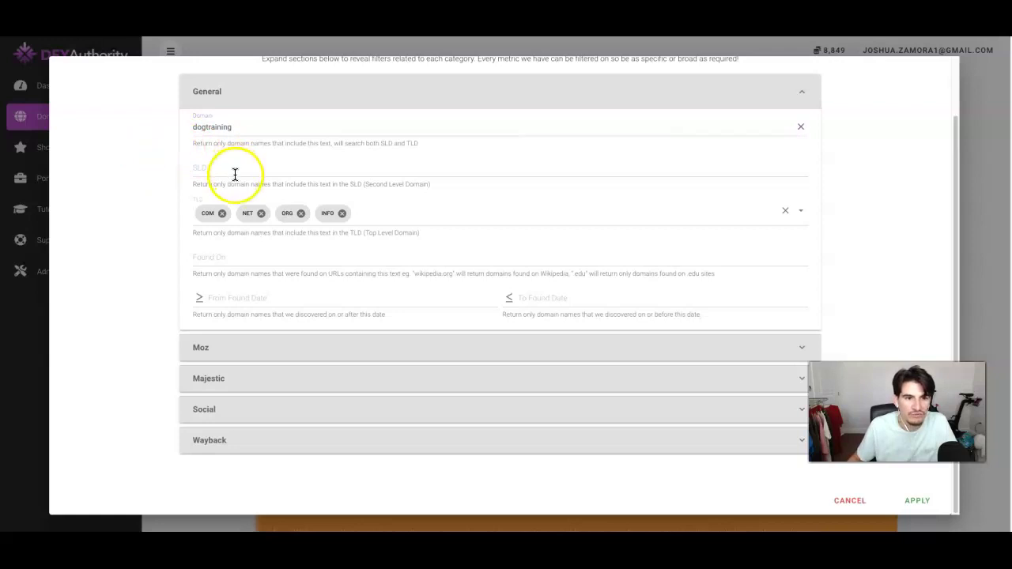
pyautogui.click(915, 500)
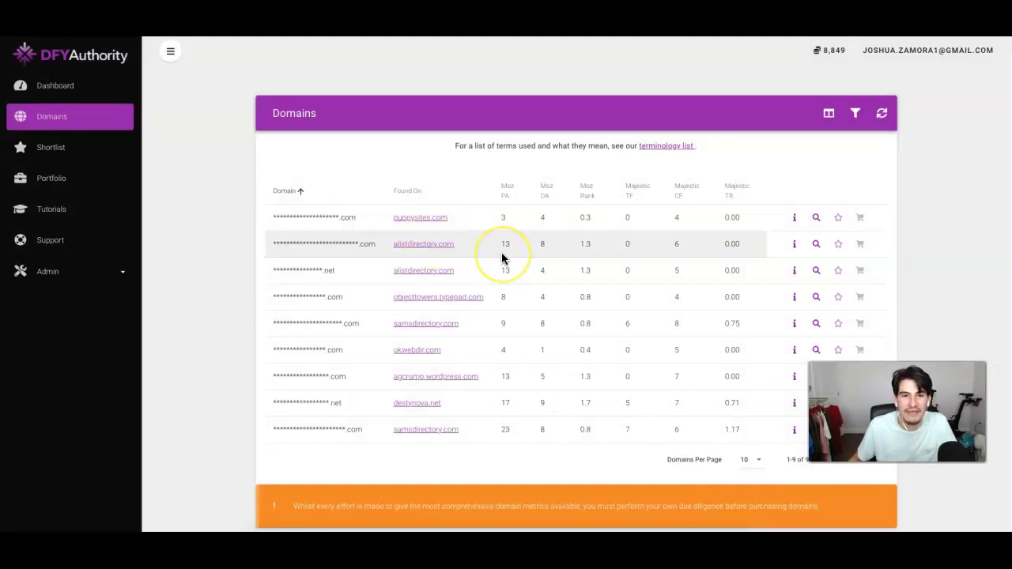
pyautogui.scroll(-1, 501, 257)
pyautogui.scroll(1, 501, 257)
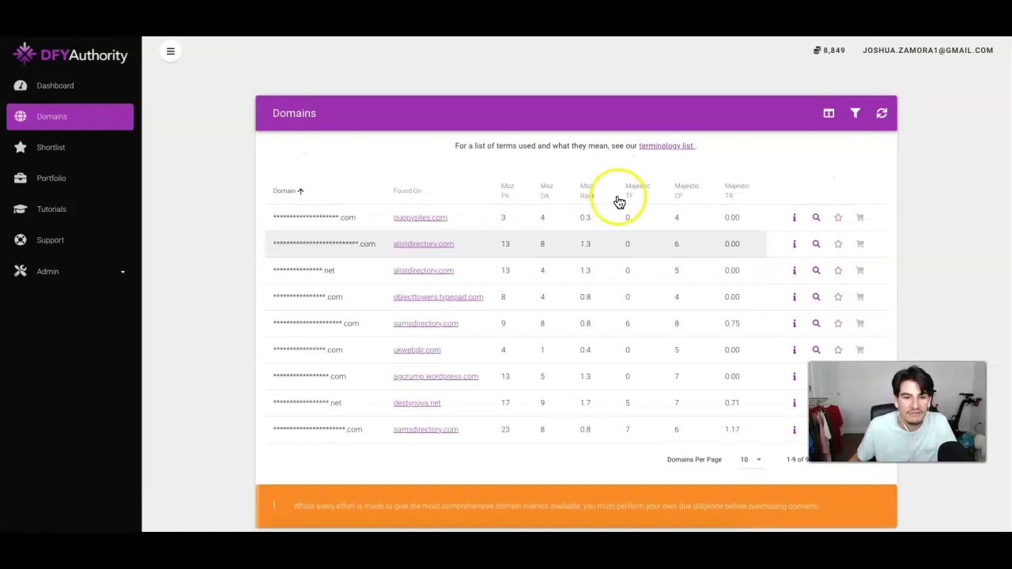
# Step: Reopen the domain filters and clear the Domain name filter in the General section
pyautogui.click(854, 113)
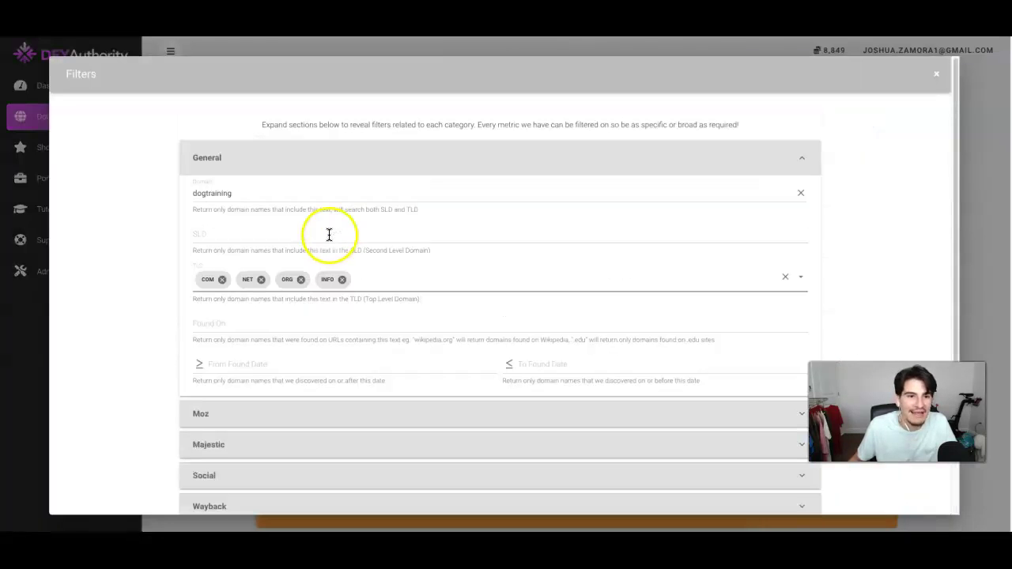
pyautogui.doubleClick(221, 189)
pyautogui.press('BackSpace')
pyautogui.click(149, 223)
# Step: Set both the Minimum Moz PA and the Minimum Moz DA filters to 15 in the Moz section
pyautogui.scroll(-1, 197, 305)
pyautogui.click(258, 356)
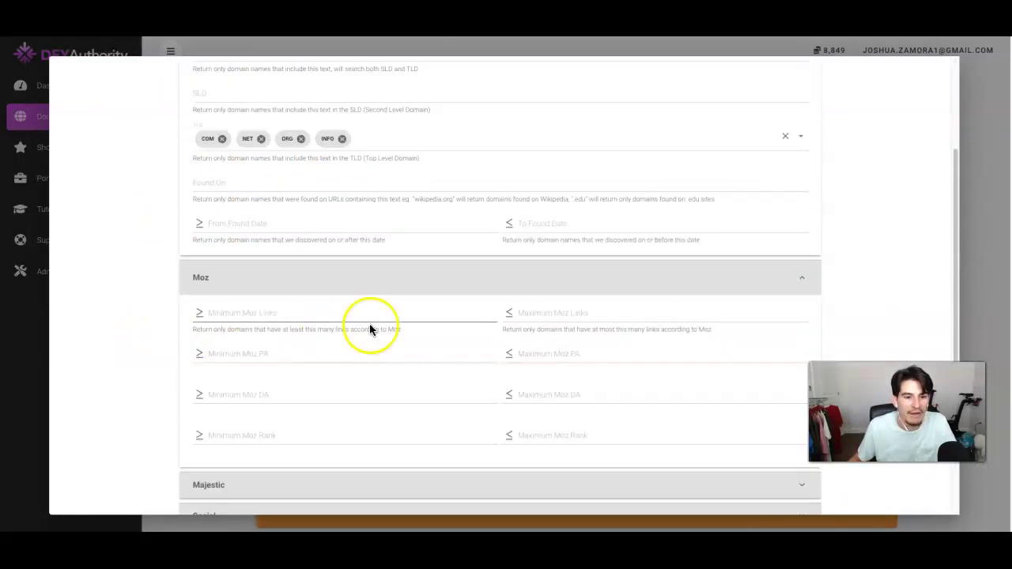
pyautogui.scroll(-1, 369, 329)
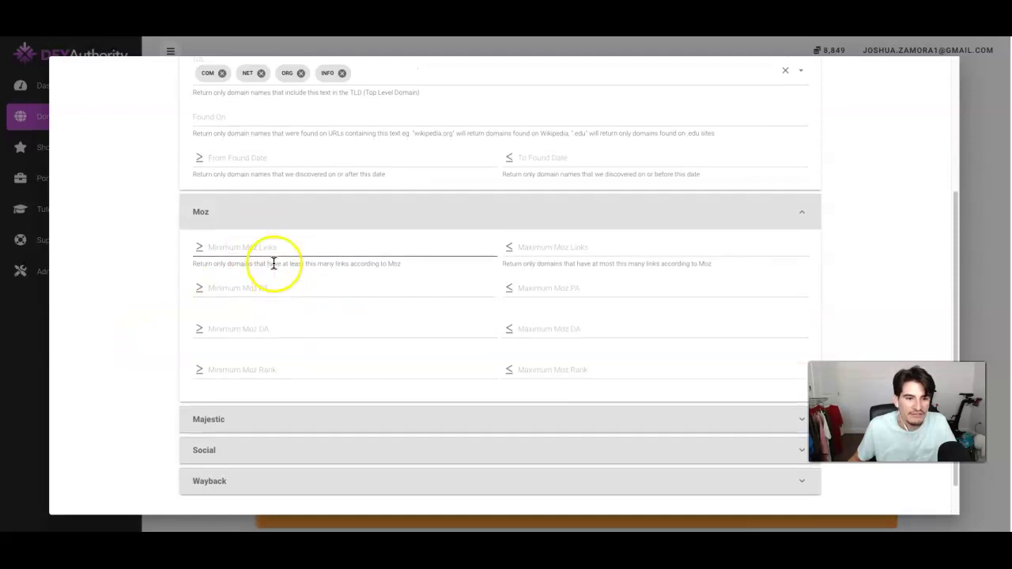
pyautogui.scroll(-1, 273, 263)
pyautogui.click(259, 273)
pyautogui.write('15')
pyautogui.click(155, 298)
pyautogui.click(255, 314)
pyautogui.write('15')
pyautogui.click(155, 314)
pyautogui.scroll(-1, 244, 386)
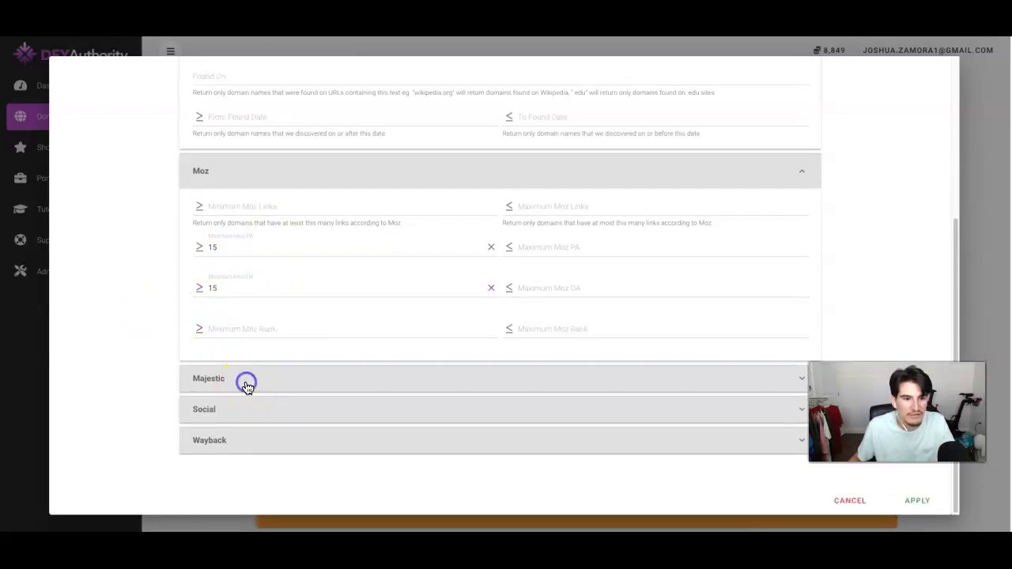
# Step: Set both the Minimum Majestic TF and the Minimum Majestic CF filters to 10 in the Majestic section
pyautogui.click(247, 386)
pyautogui.scroll(-3, 247, 386)
pyautogui.click(249, 329)
pyautogui.scroll(-2, 249, 329)
pyautogui.click(261, 362)
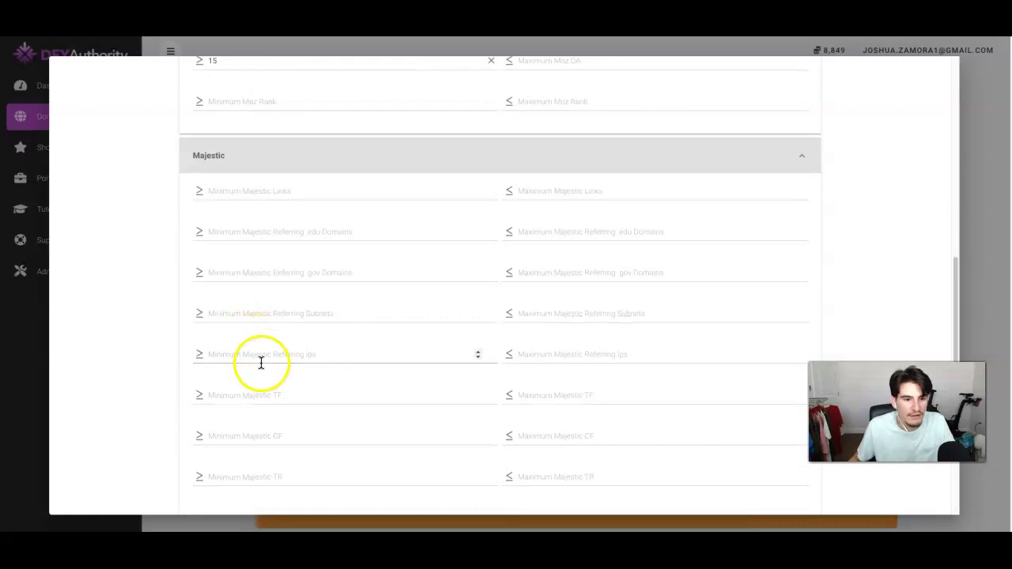
pyautogui.scroll(-2, 253, 370)
pyautogui.click(250, 326)
pyautogui.write('10')
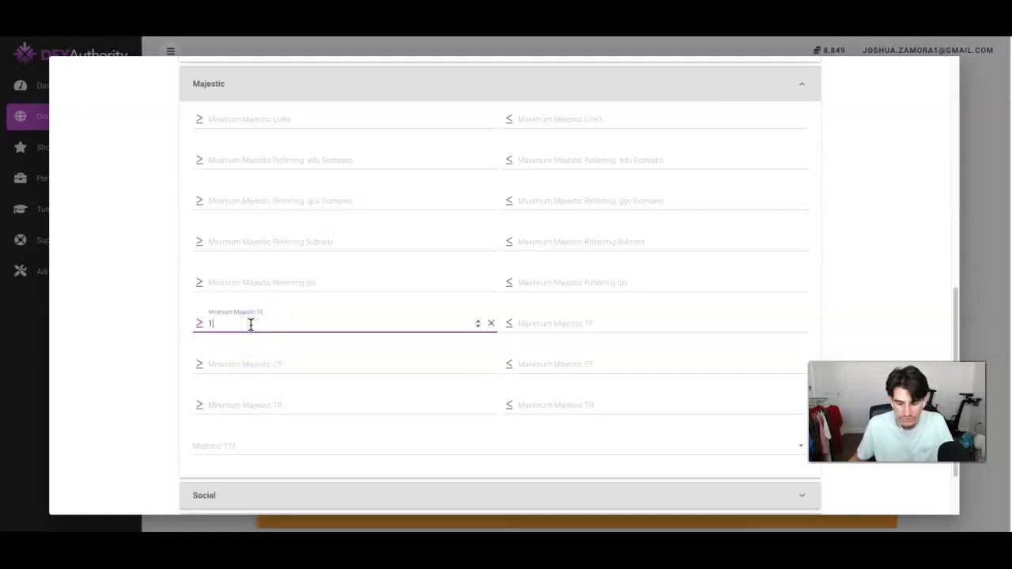
pyautogui.click(239, 363)
pyautogui.write('1')
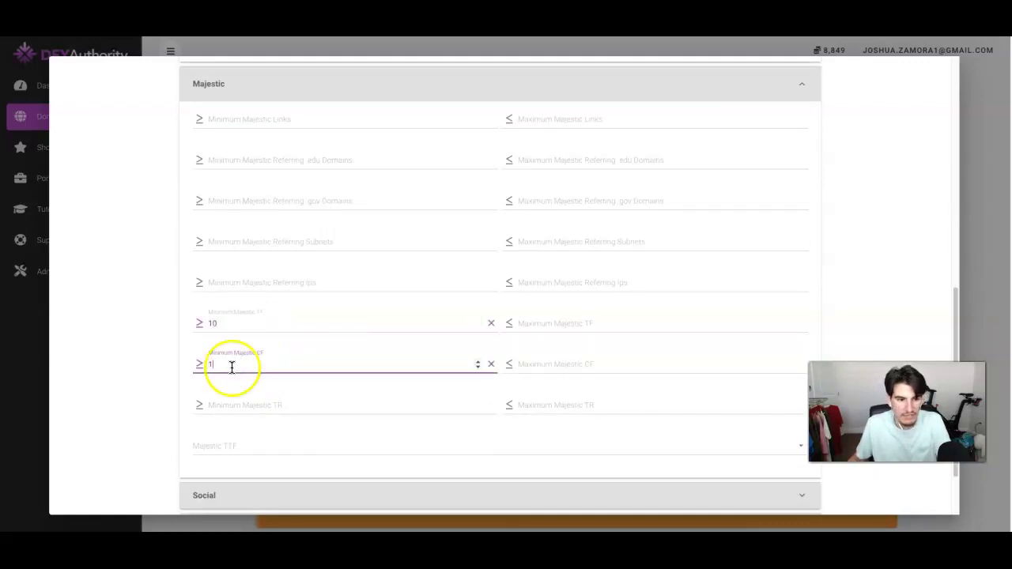
pyautogui.write('0')
pyautogui.click(154, 359)
pyautogui.scroll(-2, 152, 360)
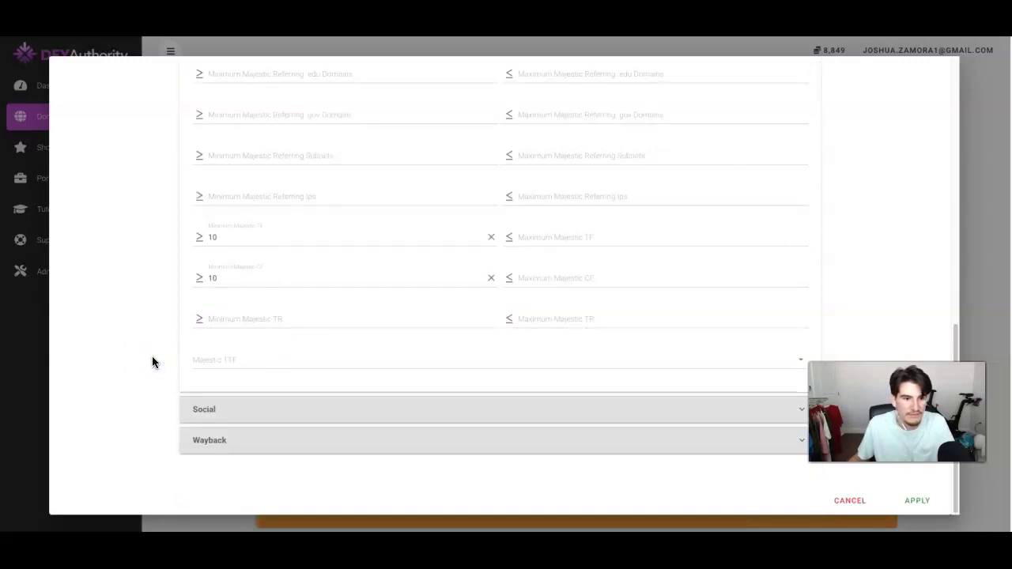
# Step: Browse the topic categories offered by the Majestic TTF filter without choosing one
pyautogui.click(264, 361)
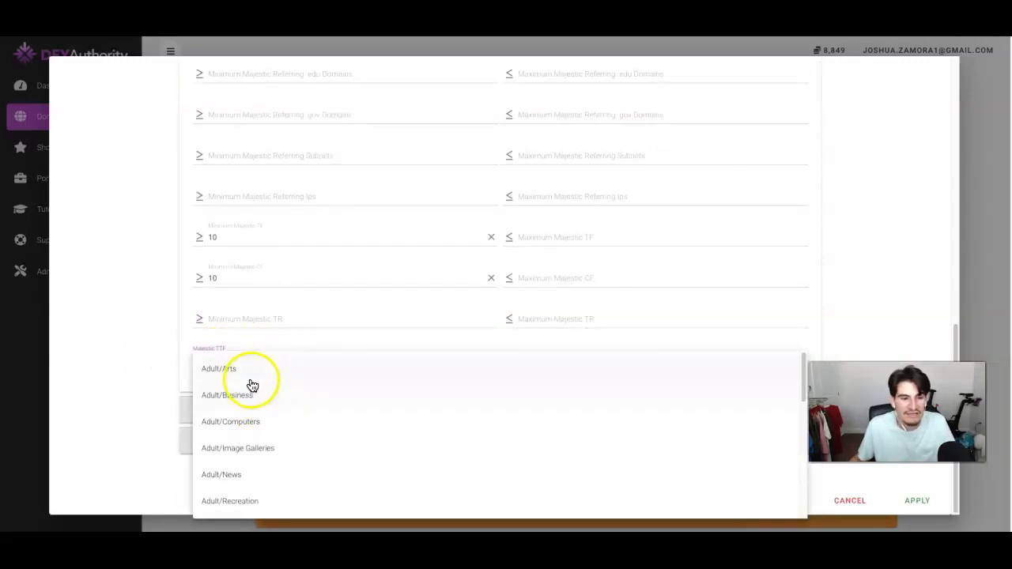
pyautogui.scroll(-3, 279, 418)
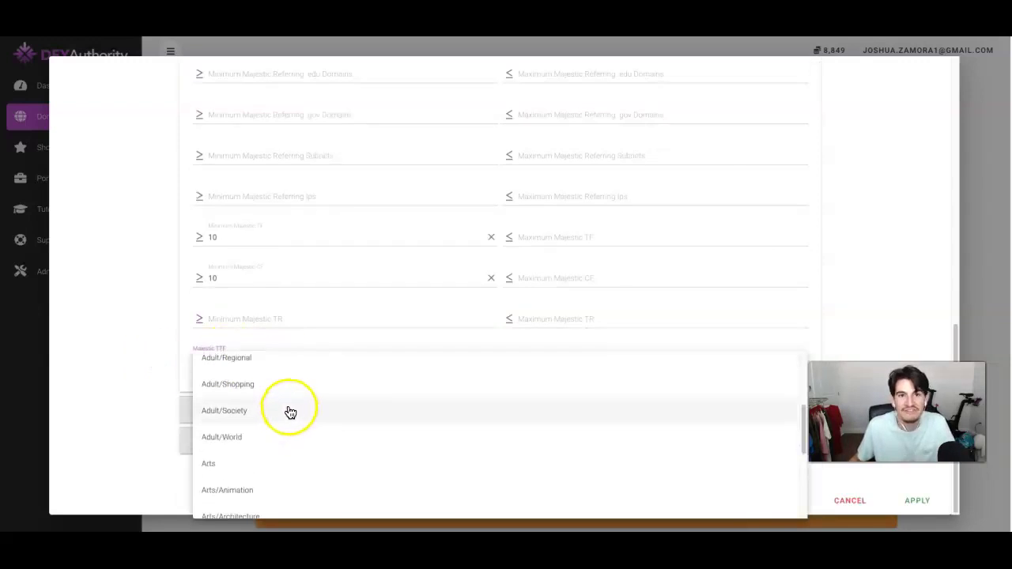
pyautogui.scroll(-3, 276, 443)
pyautogui.scroll(-3, 287, 427)
pyautogui.click(108, 309)
# Step: Apply the Moz and Majestic minimum filters to the domain list and review the listed domains and their metrics
pyautogui.scroll(2, 229, 323)
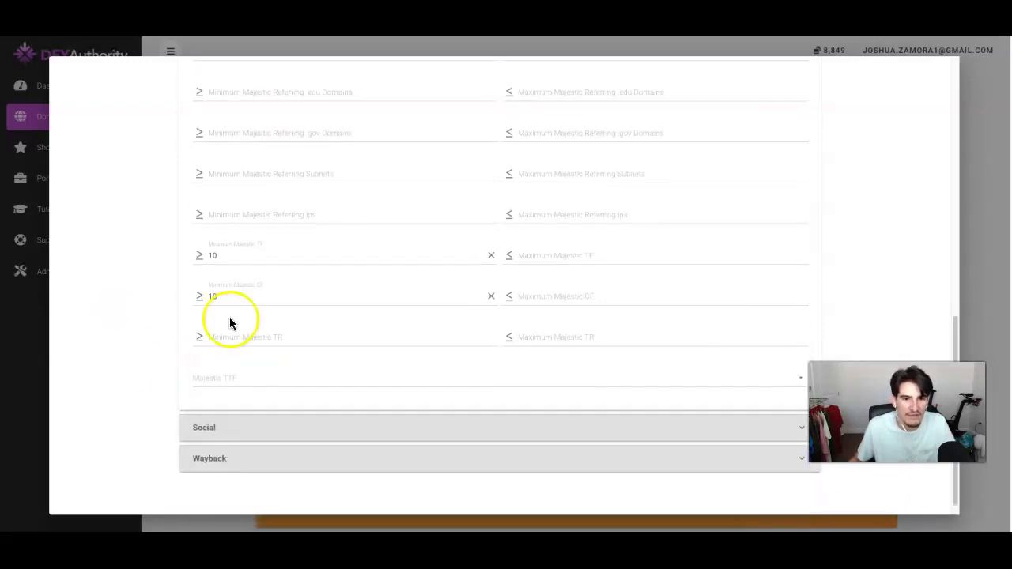
pyautogui.scroll(3, 286, 230)
pyautogui.scroll(-2, 276, 310)
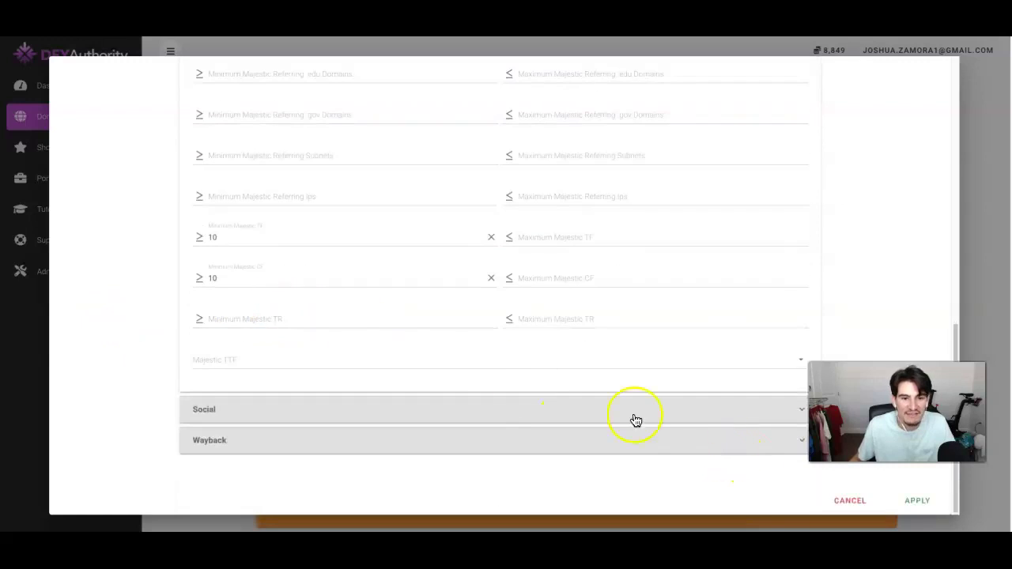
pyautogui.click(920, 503)
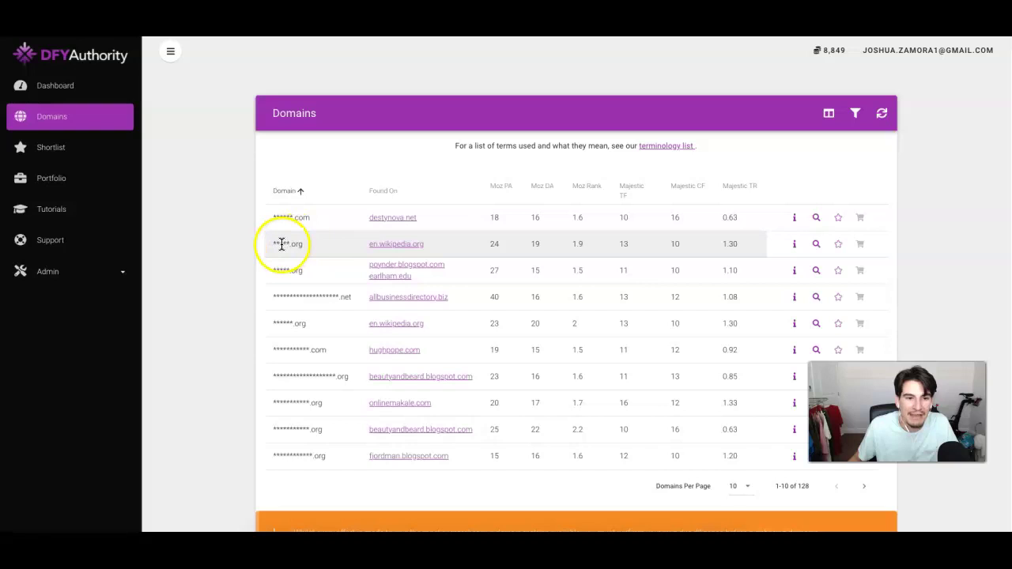
pyautogui.scroll(-1, 506, 263)
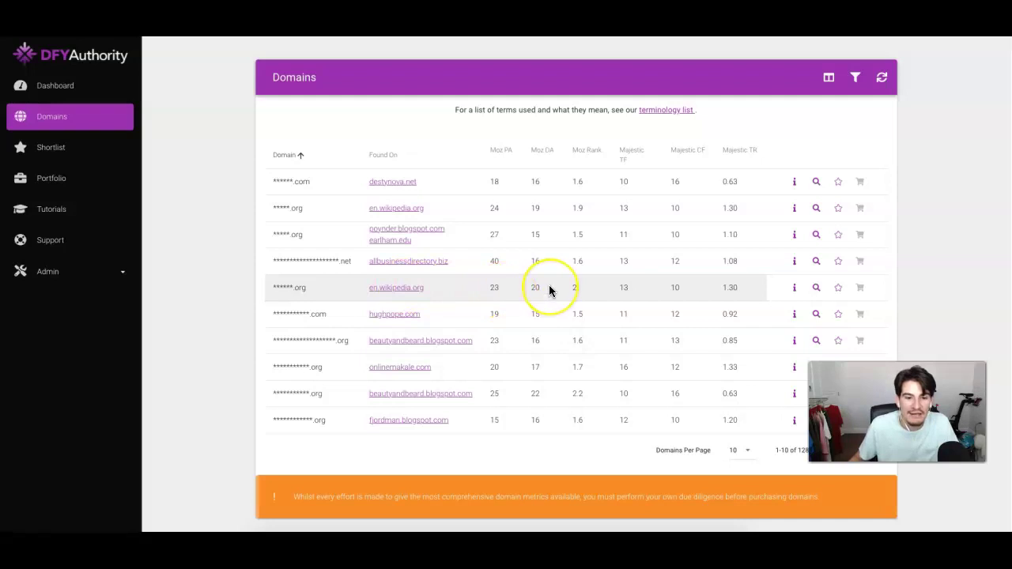
pyautogui.scroll(1, 513, 273)
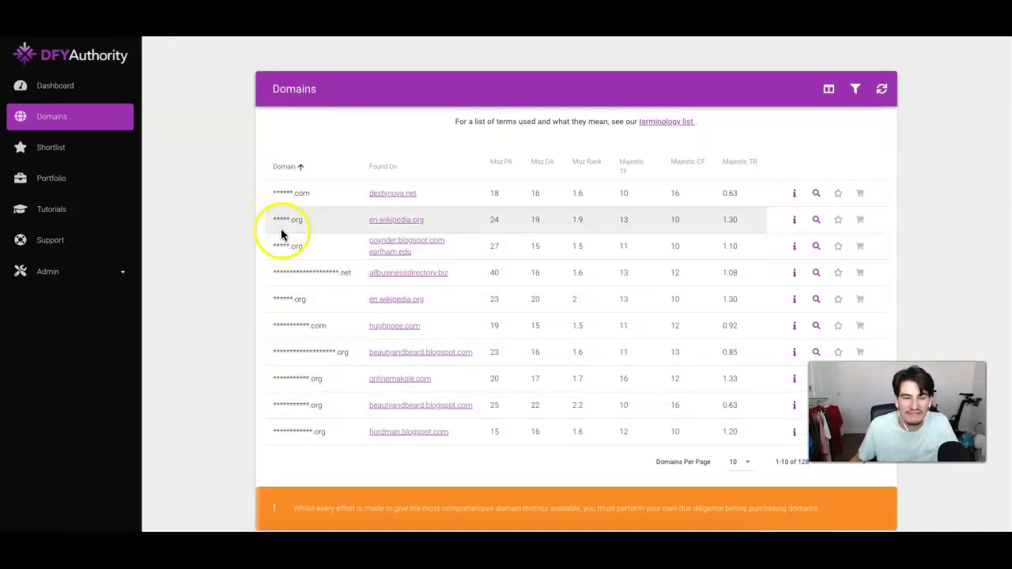
pyautogui.scroll(1, 280, 228)
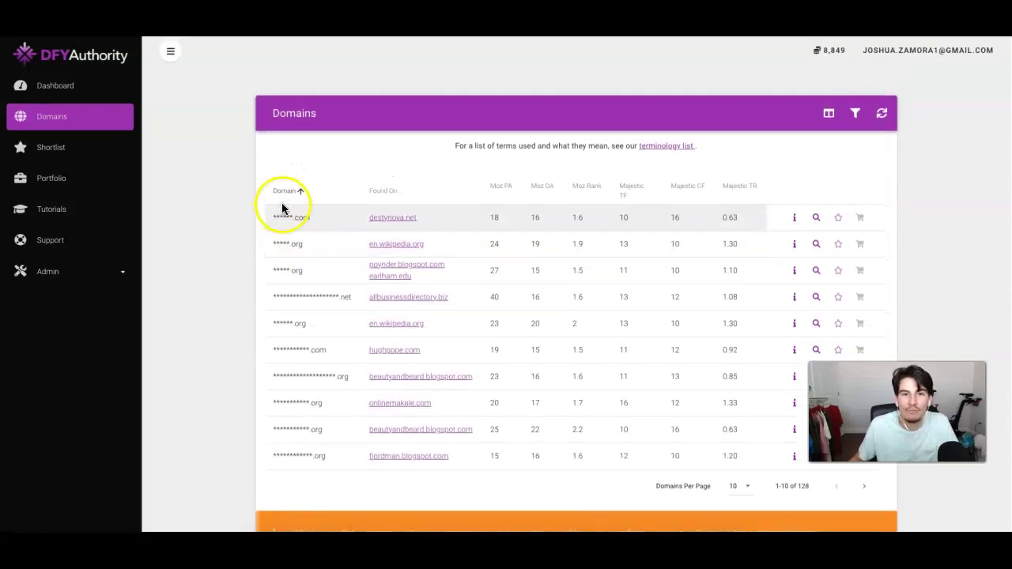
pyautogui.click(230, 203)
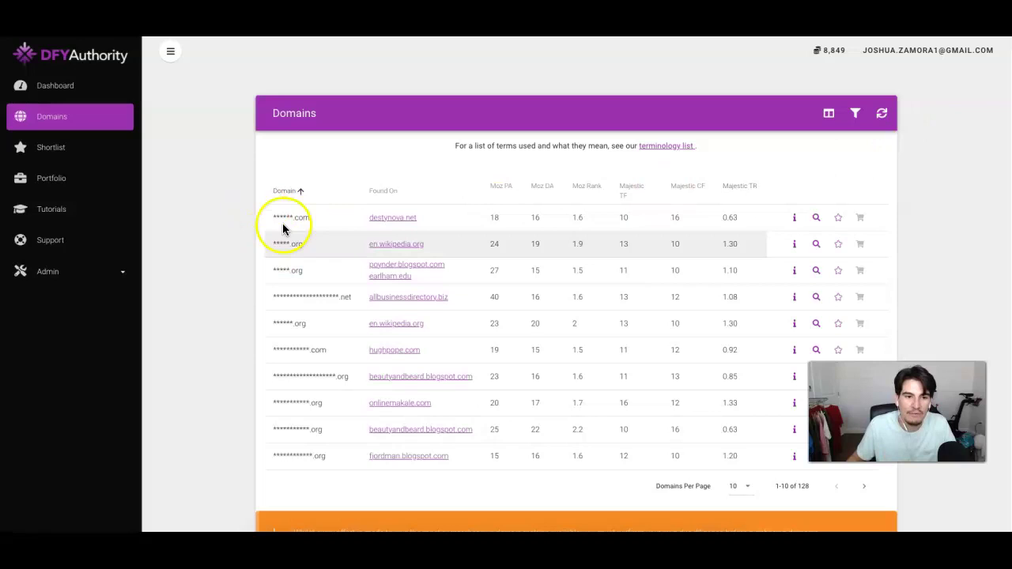
# Step: Reveal the masked .net domain found on allbusinessdirectory.biz and review its Moz, Majestic, social and Wayback details
pyautogui.scroll(-1, 335, 241)
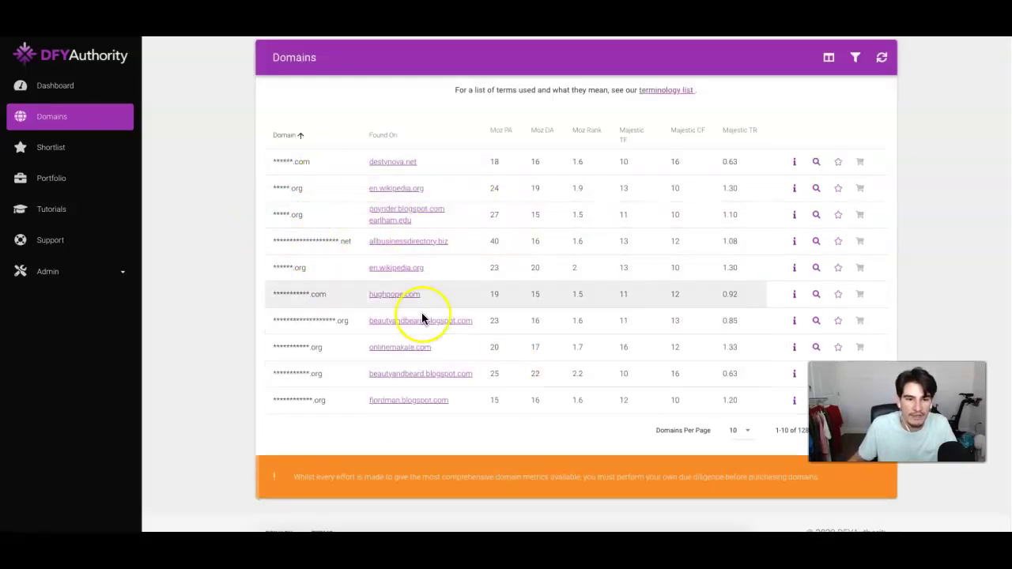
pyautogui.click(816, 241)
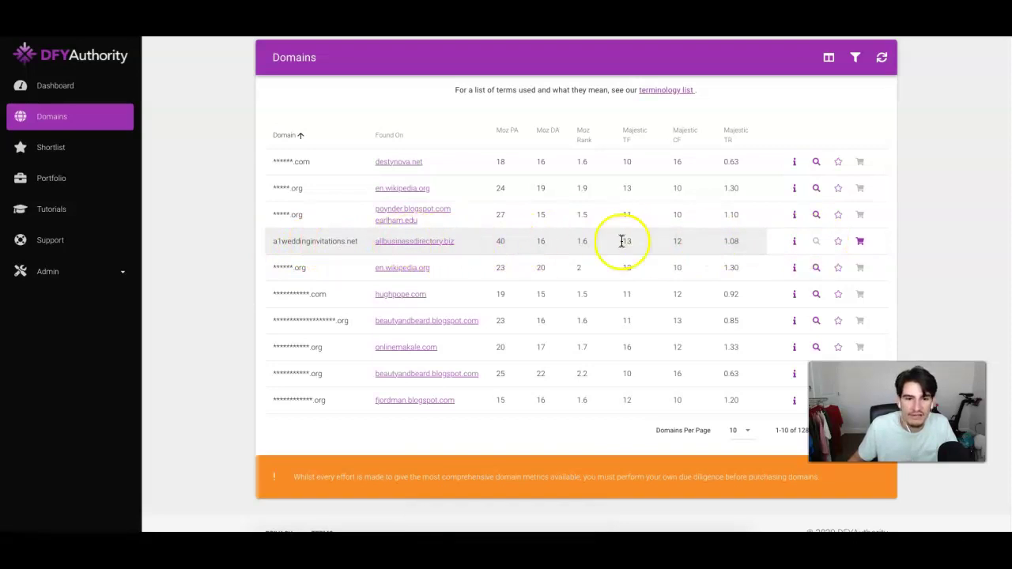
pyautogui.click(795, 241)
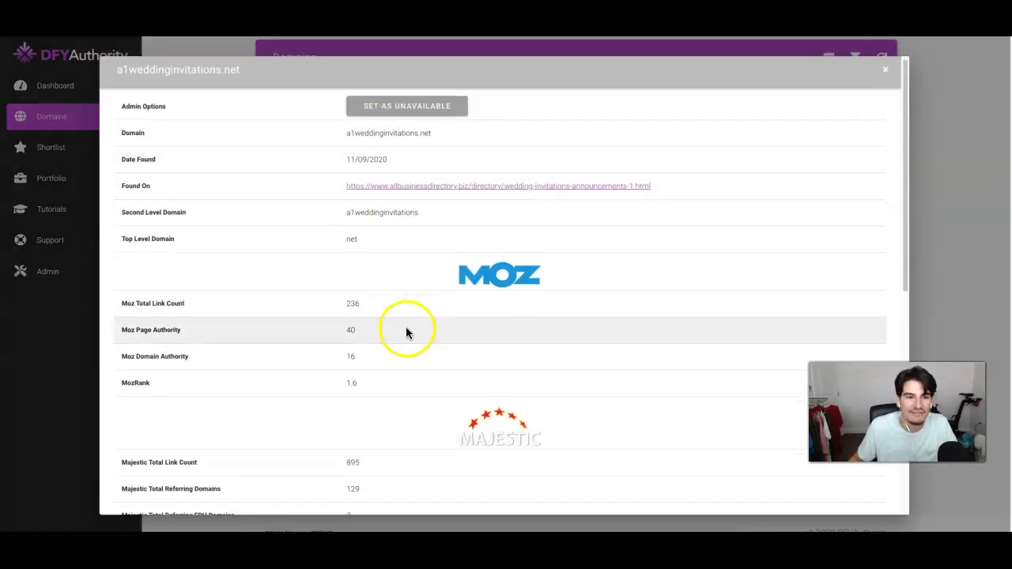
pyautogui.scroll(-1, 406, 332)
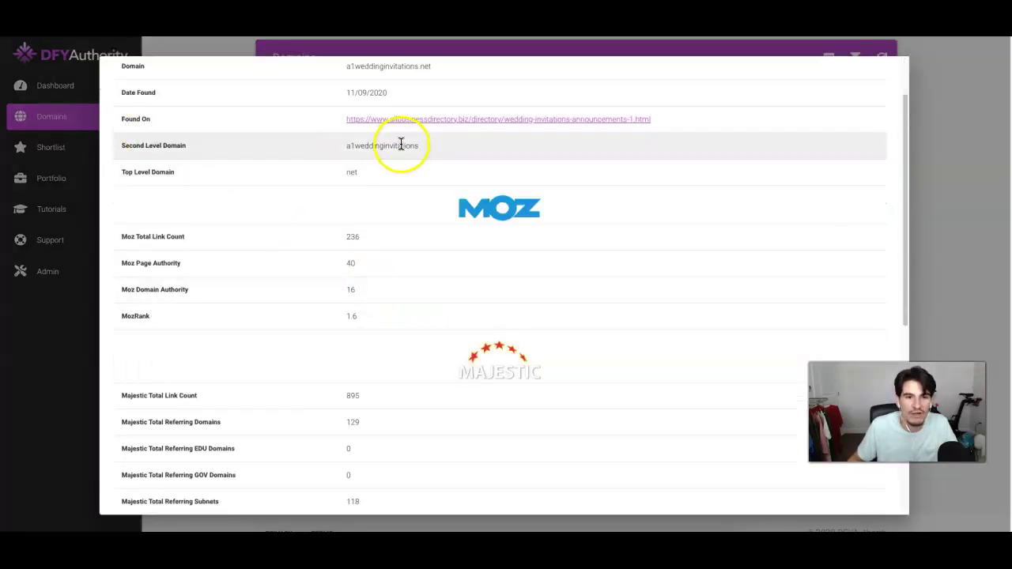
pyautogui.scroll(-1, 362, 312)
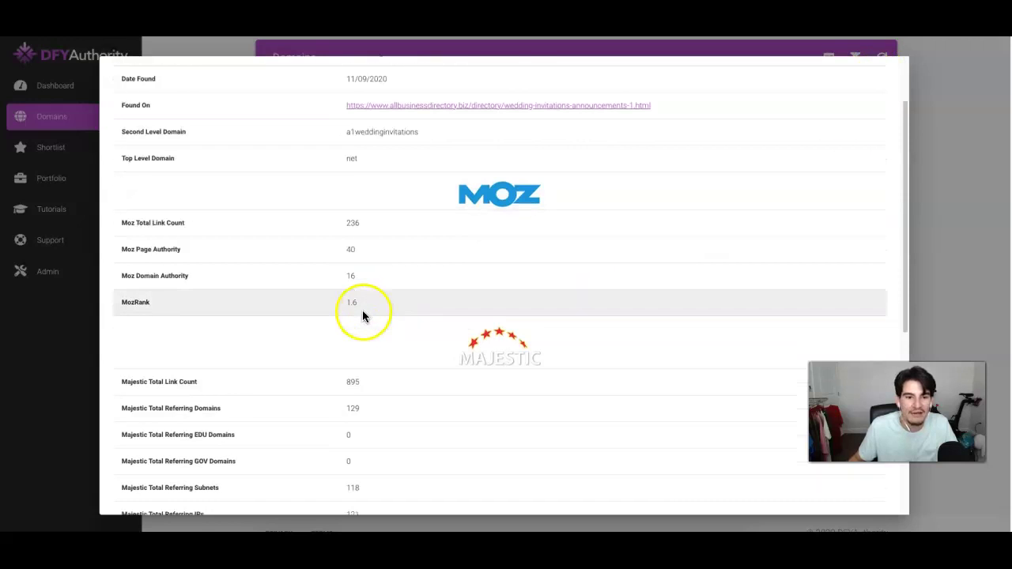
pyautogui.scroll(-4, 363, 318)
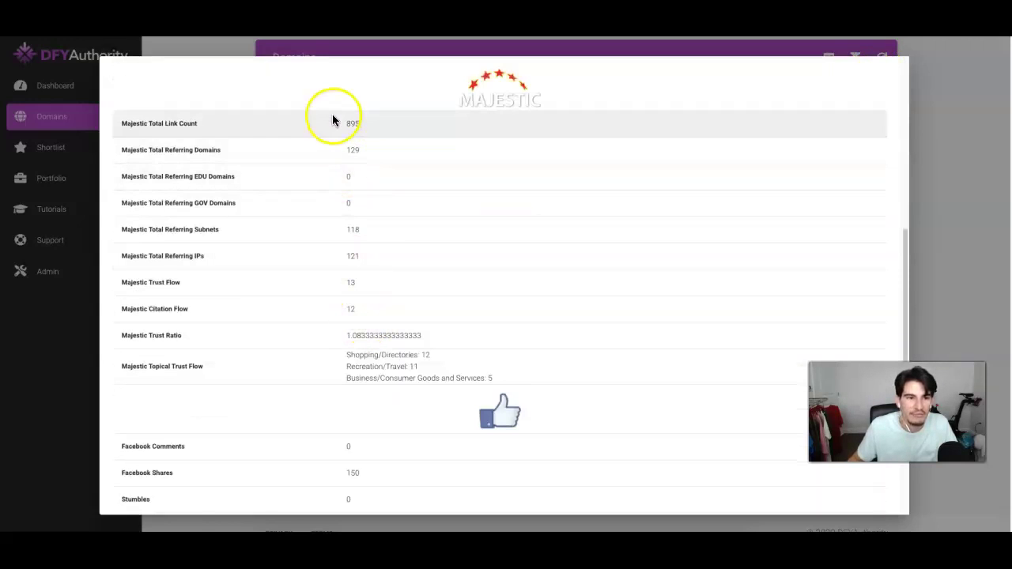
pyautogui.scroll(-2, 348, 182)
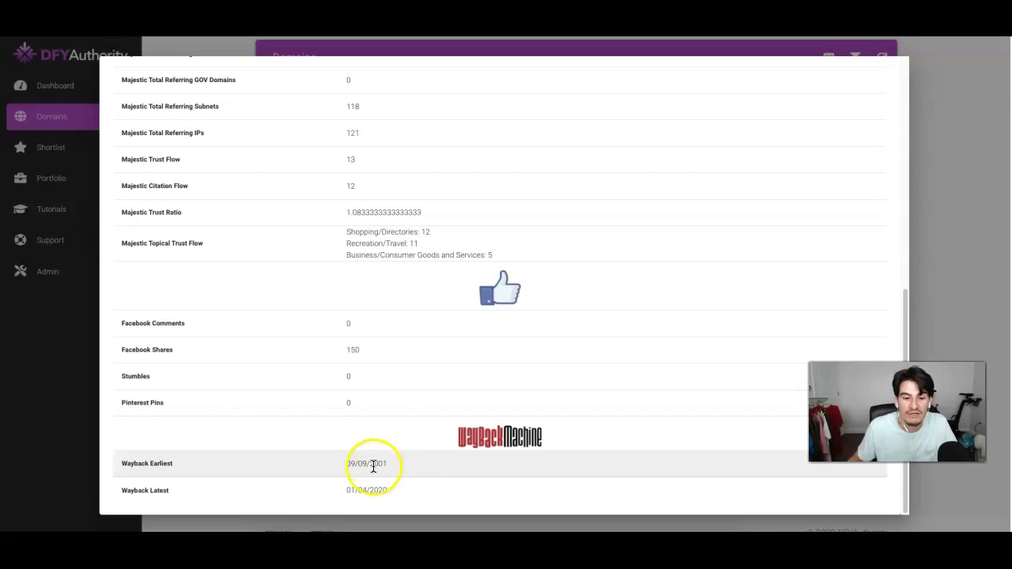
pyautogui.scroll(10, 413, 435)
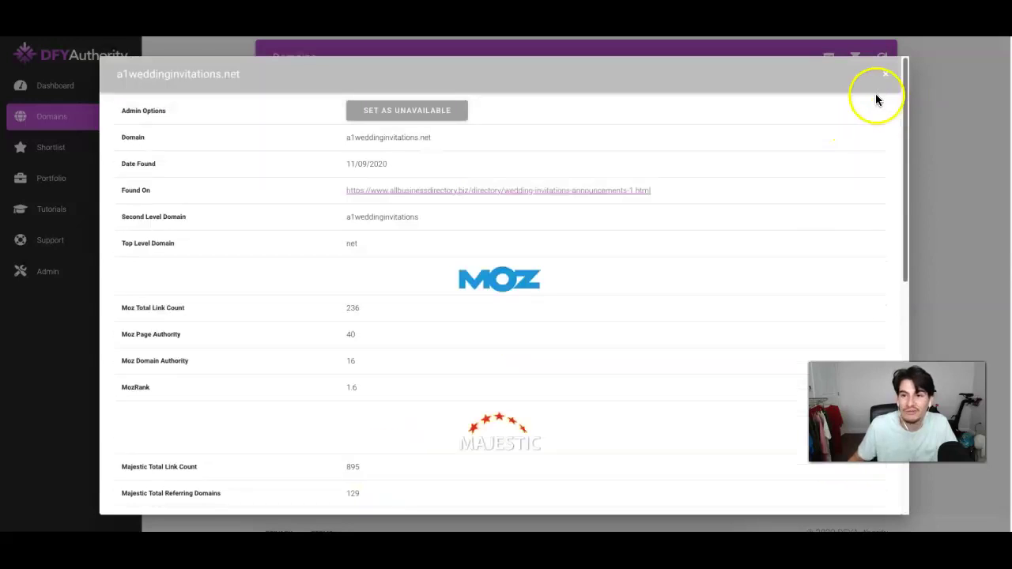
pyautogui.click(886, 74)
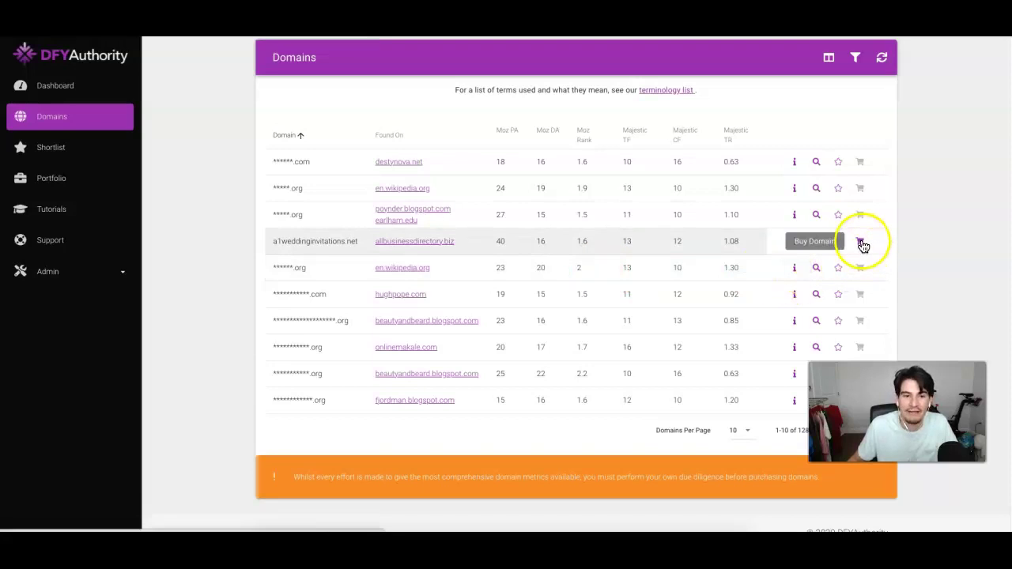
# Step: Reveal the masked .org domain with Moz PA 24 found on en.wikipedia.org and review its source links, Moz and Majestic details
pyautogui.scroll(-1, 909, 253)
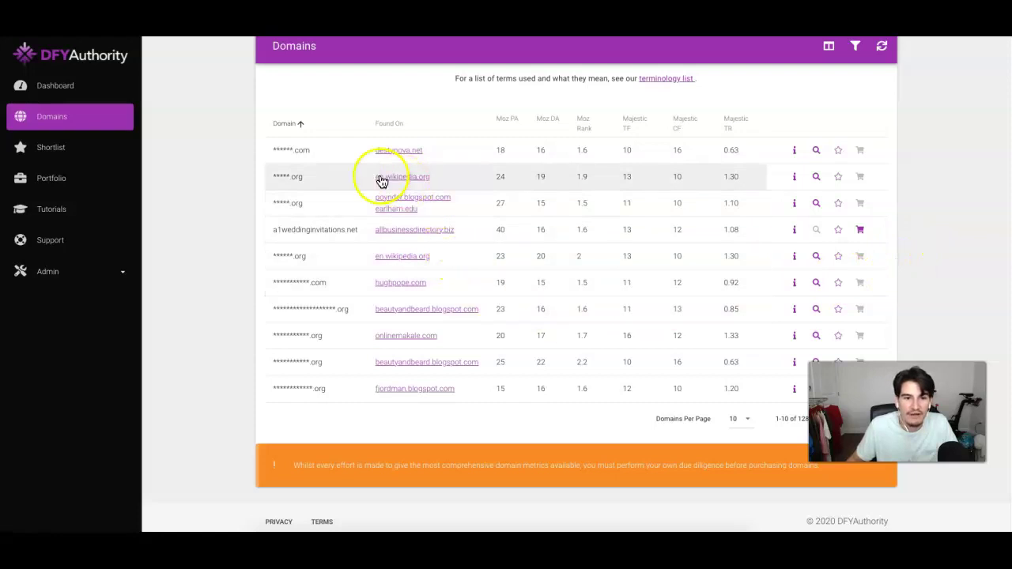
pyautogui.click(815, 178)
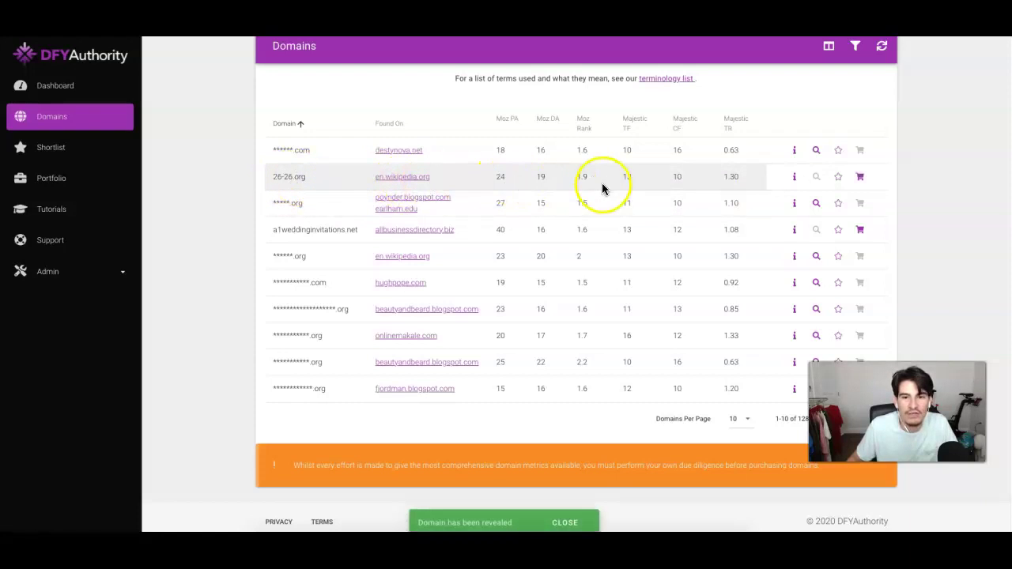
pyautogui.click(795, 176)
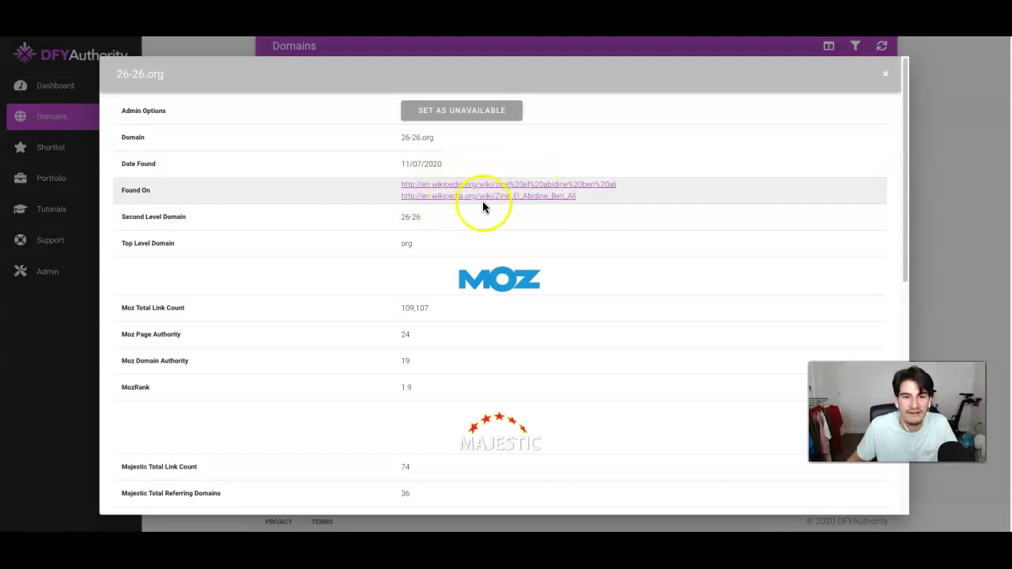
pyautogui.scroll(-5, 617, 266)
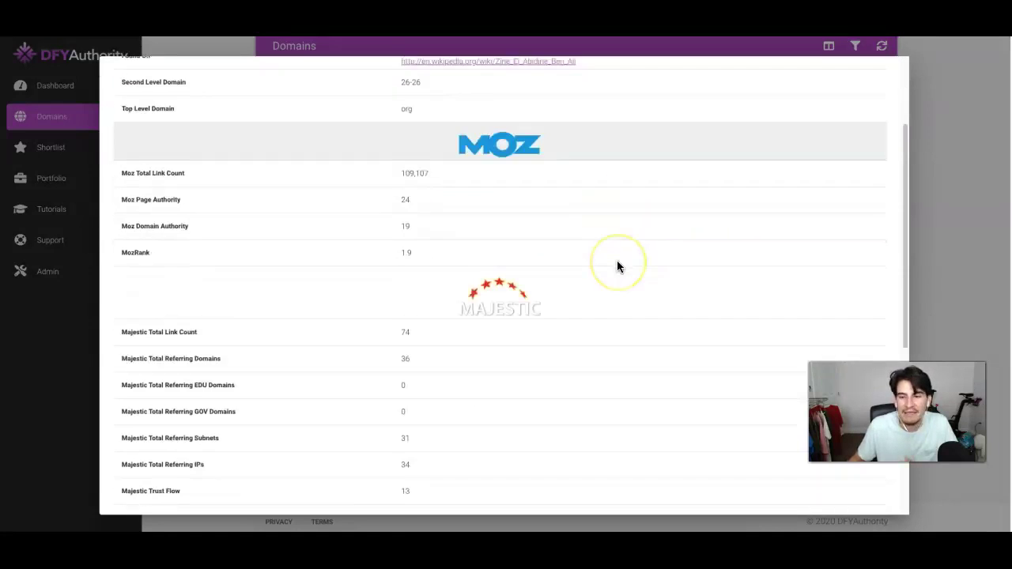
pyautogui.scroll(10, 617, 266)
pyautogui.click(880, 110)
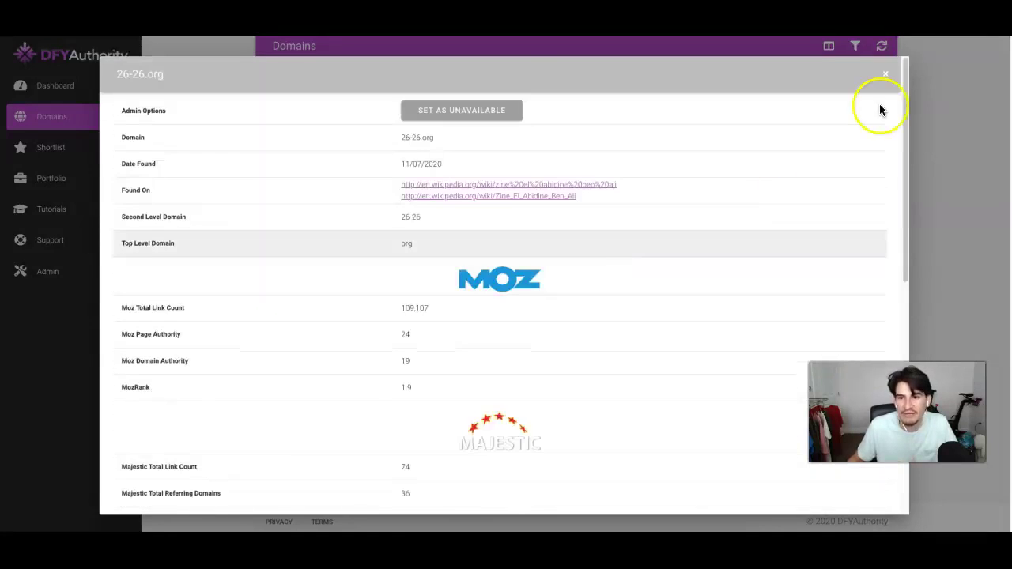
pyautogui.click(884, 75)
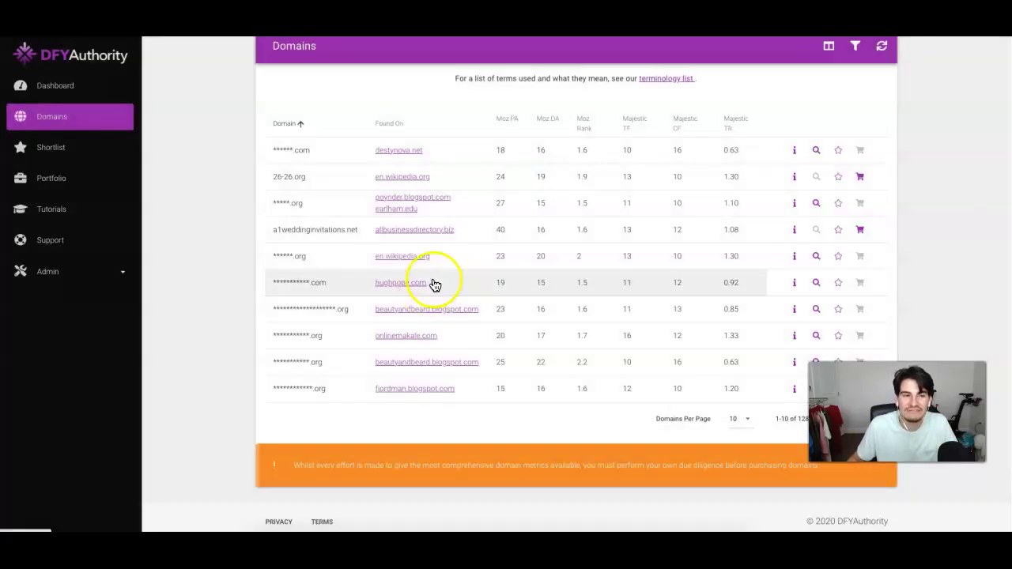
# Step: Reopen the domain filters and review the General, Moz and Majestic criteria, including the TLD selection and minimum metric values
pyautogui.scroll(1, 513, 257)
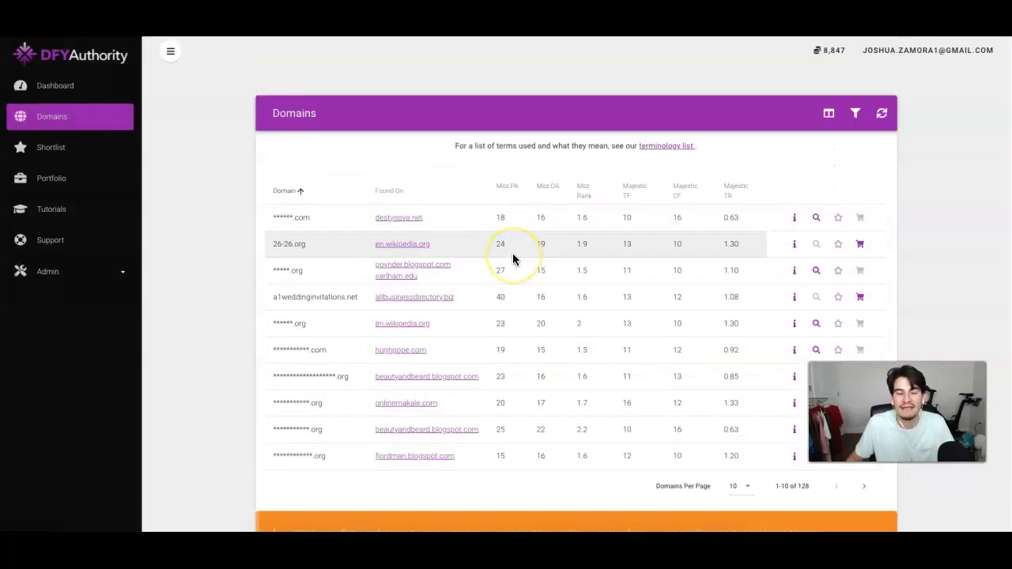
pyautogui.click(854, 117)
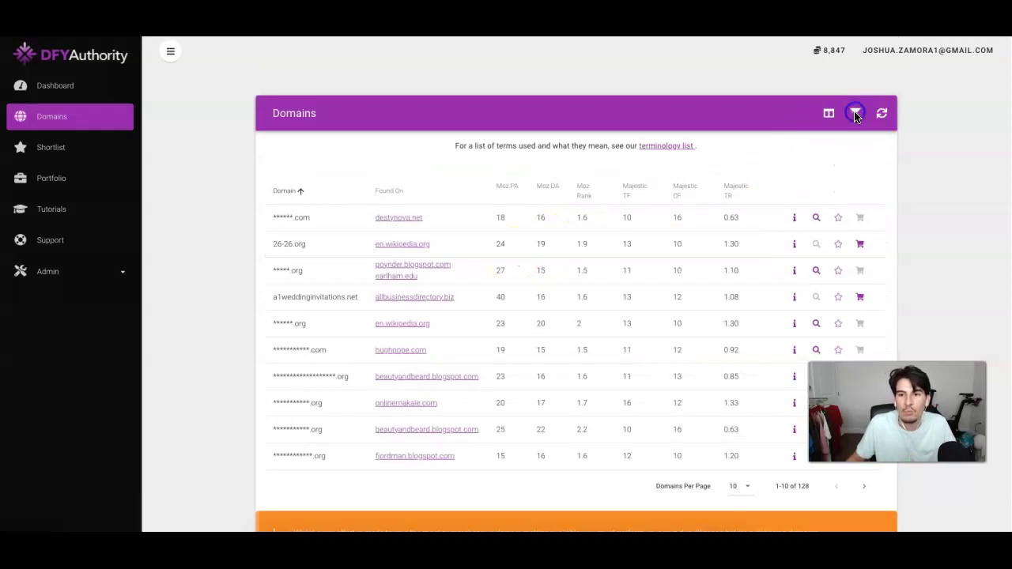
pyautogui.scroll(3, 396, 190)
pyautogui.scroll(3, 358, 190)
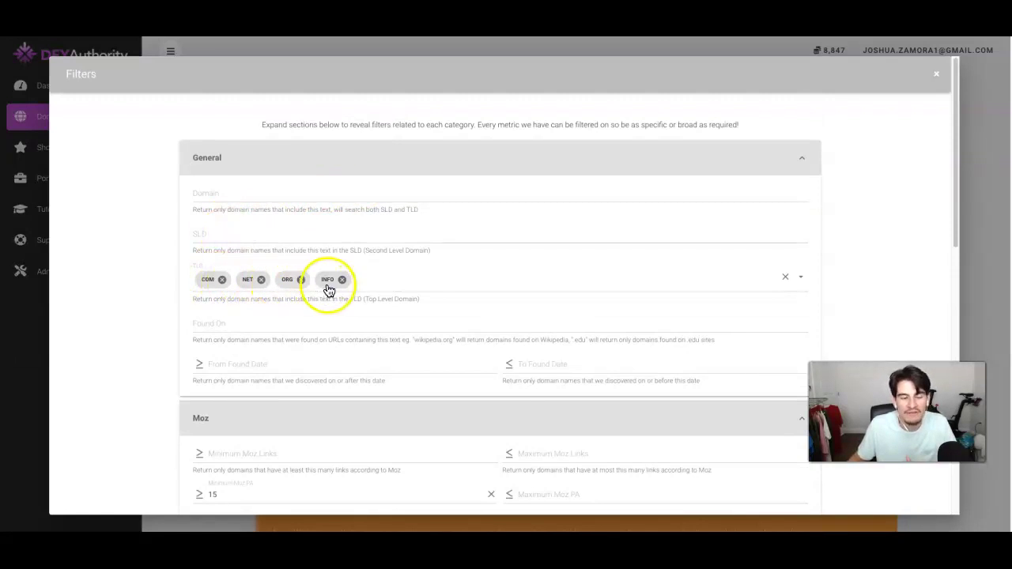
pyautogui.scroll(-2, 340, 286)
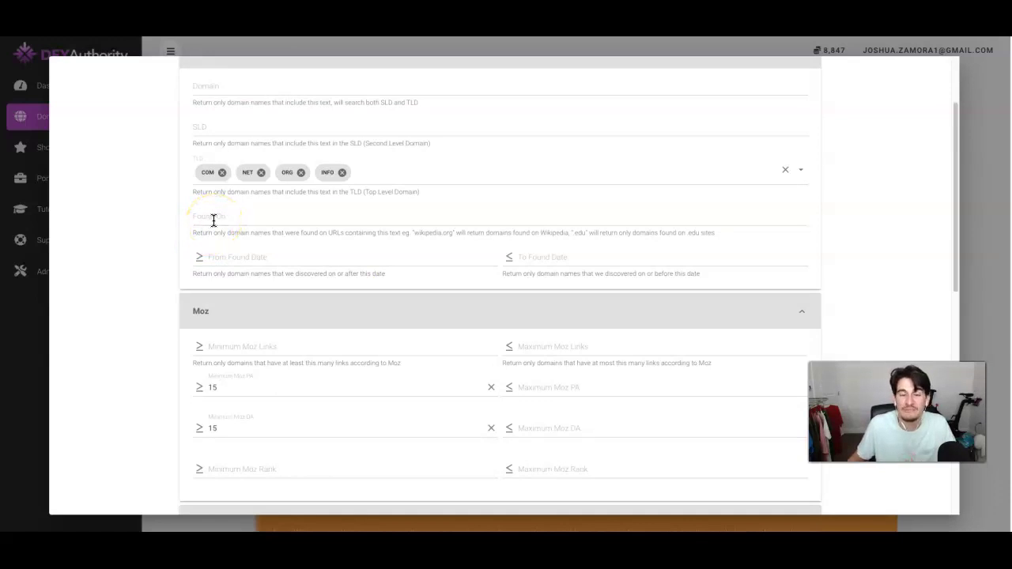
pyautogui.scroll(-3, 213, 223)
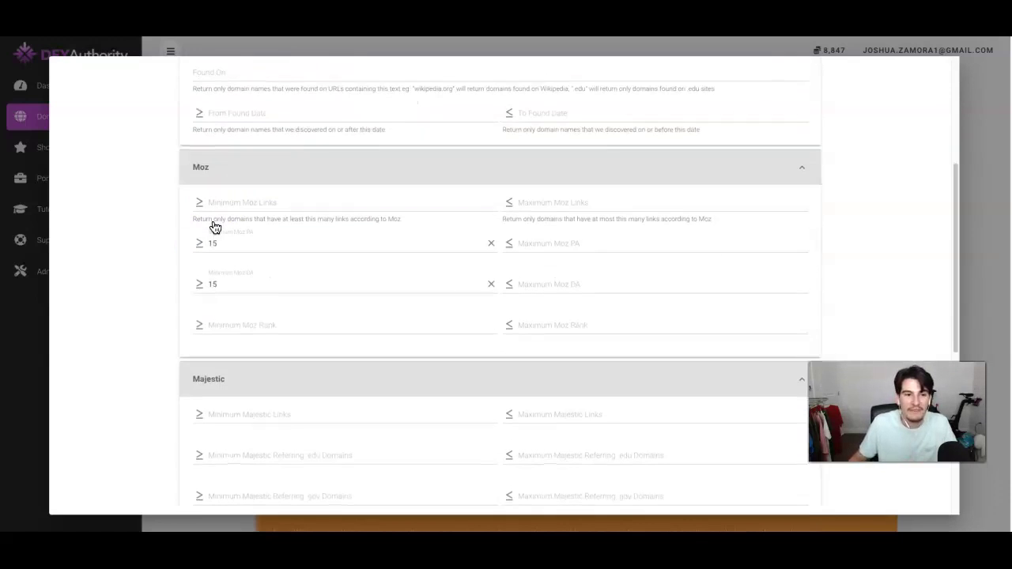
pyautogui.scroll(-4, 353, 251)
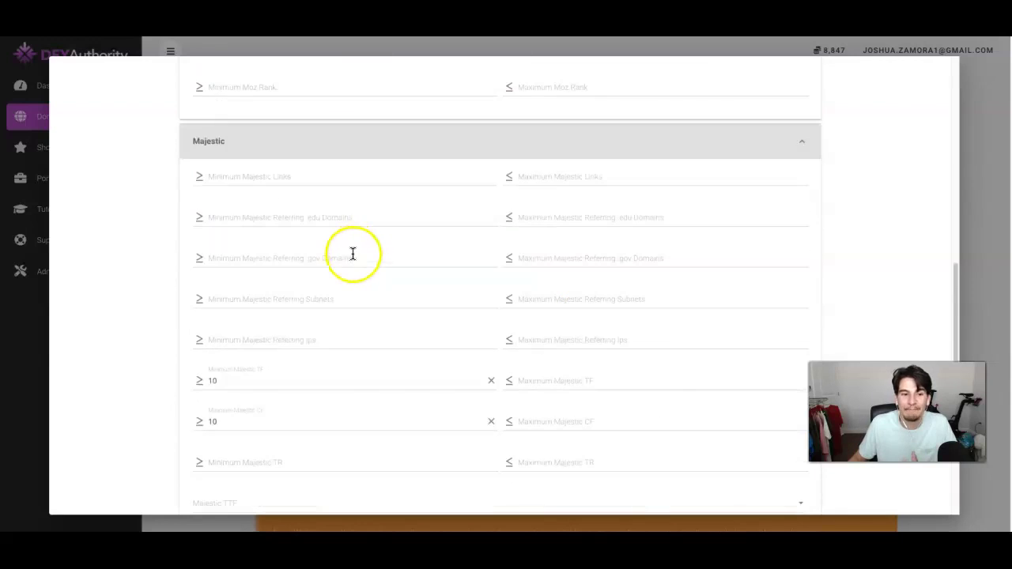
# Step: Look through the Arts topics offered by the Majestic TTF filter, then close the filters without applying any change
pyautogui.scroll(-1, 339, 278)
pyautogui.scroll(-1, 340, 279)
pyautogui.click(241, 356)
pyautogui.scroll(-6, 284, 398)
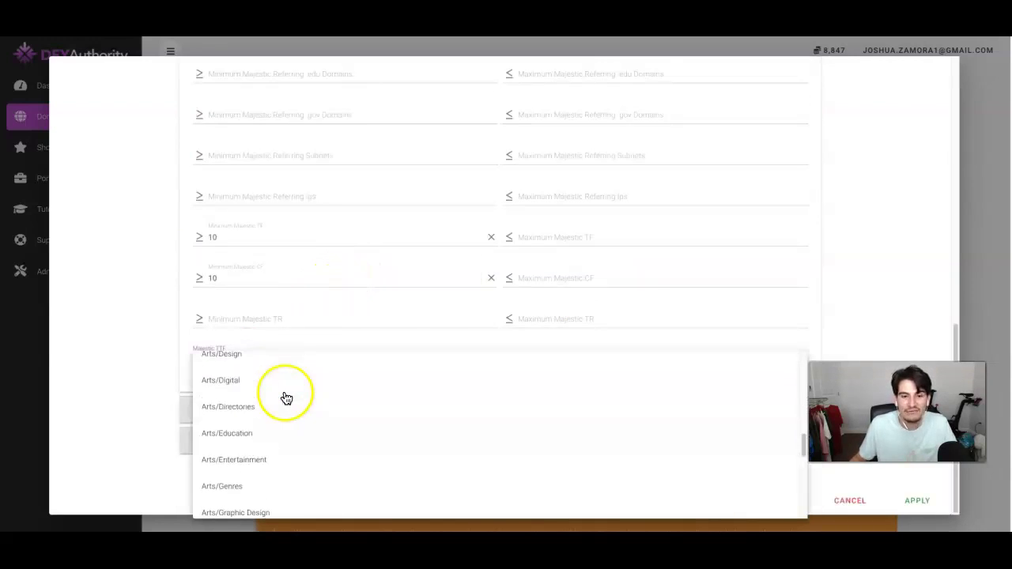
pyautogui.click(163, 363)
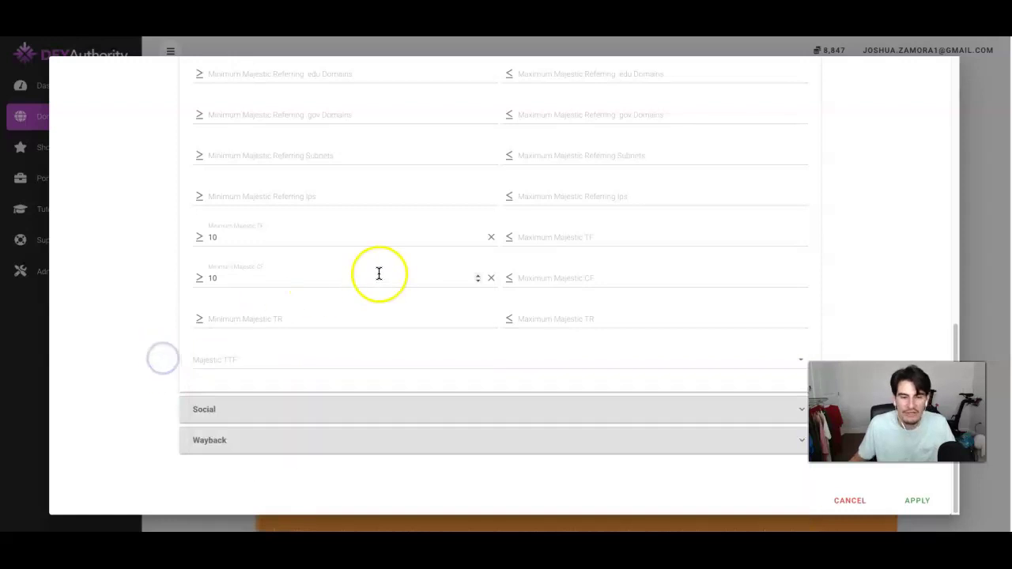
pyautogui.scroll(8, 463, 275)
pyautogui.scroll(2, 487, 269)
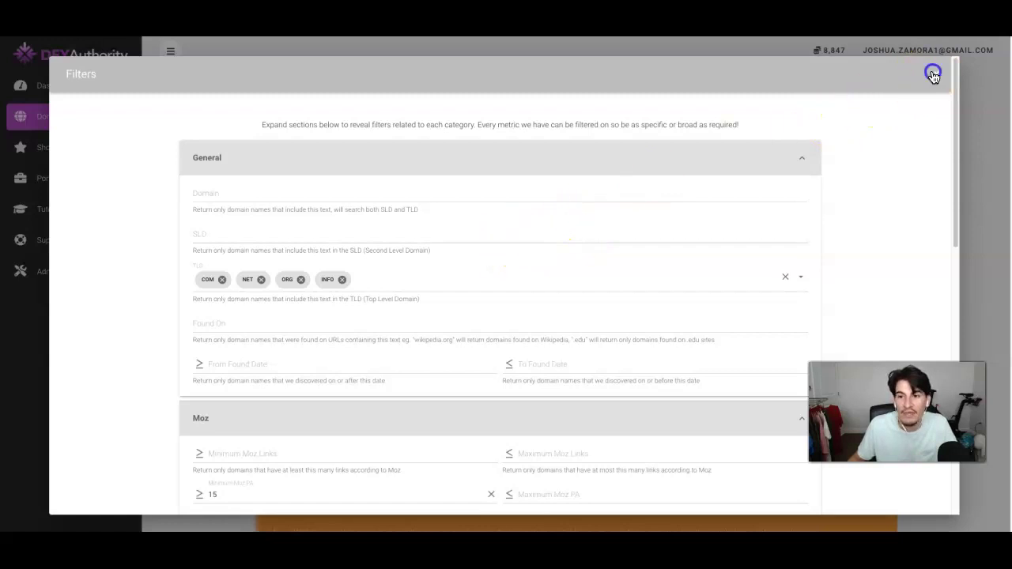
pyautogui.click(935, 74)
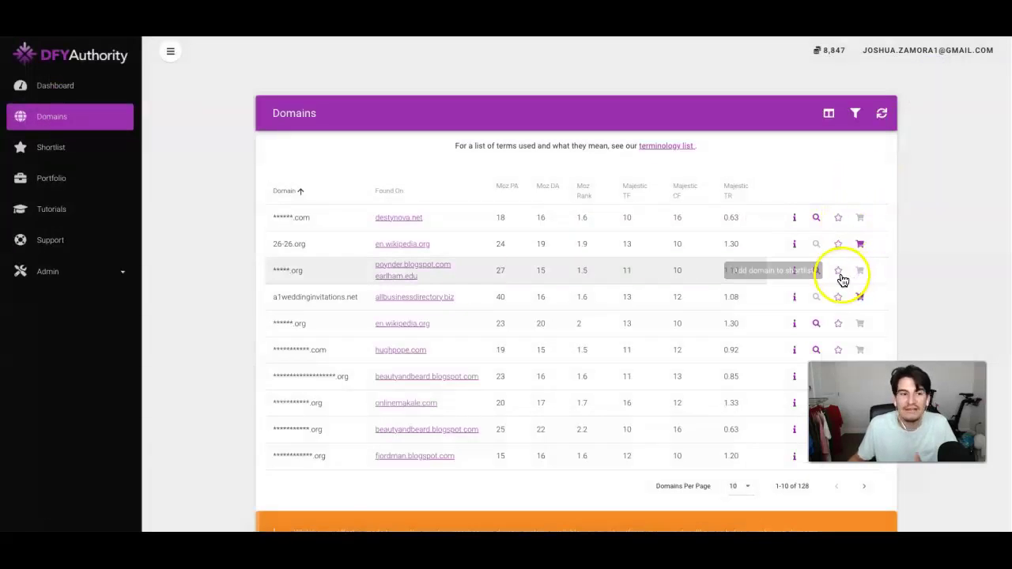
# Step: Open the Portfolio page to view the portfolio domains and their sale page settings
pyautogui.click(52, 178)
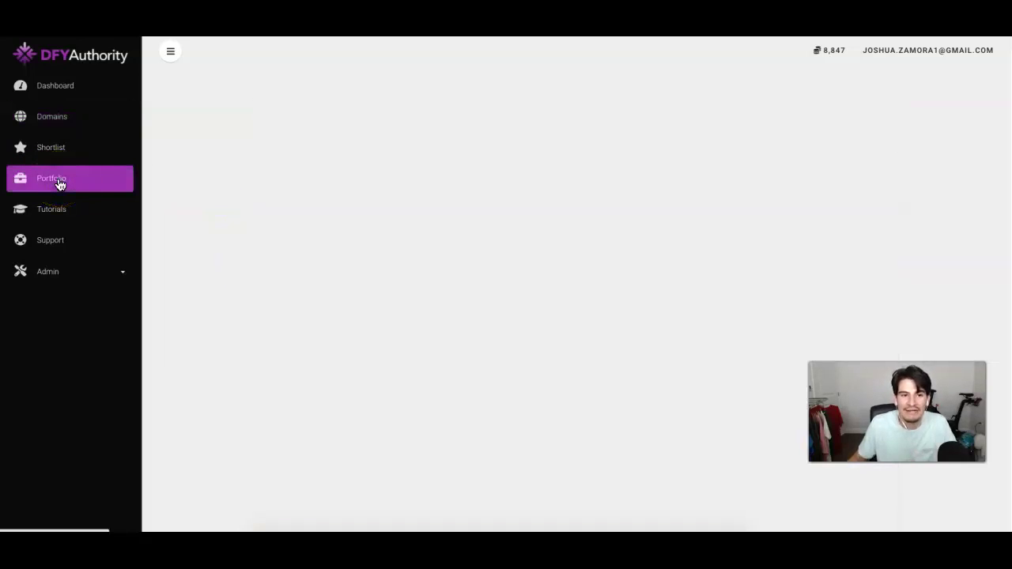
pyautogui.click(467, 204)
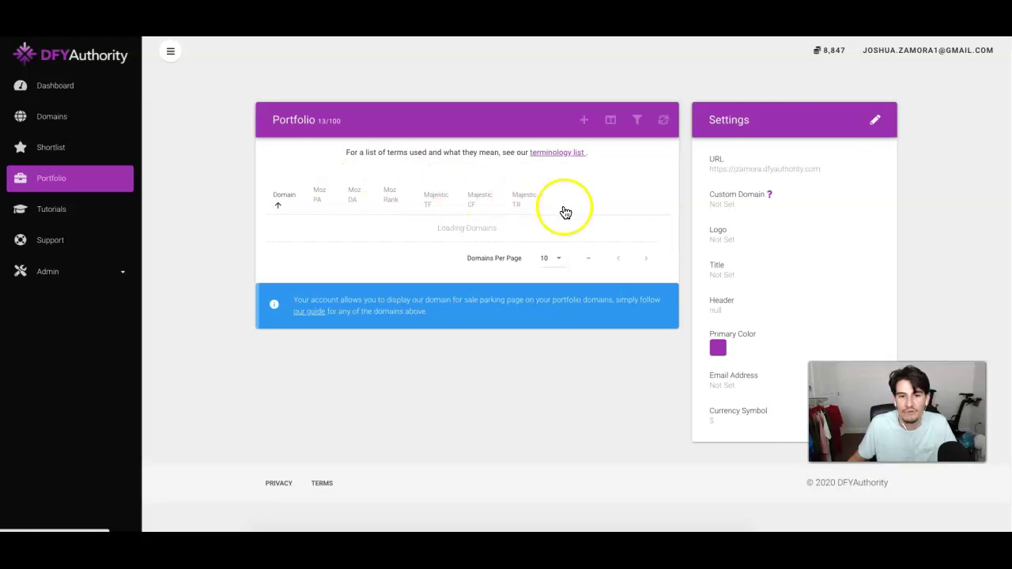